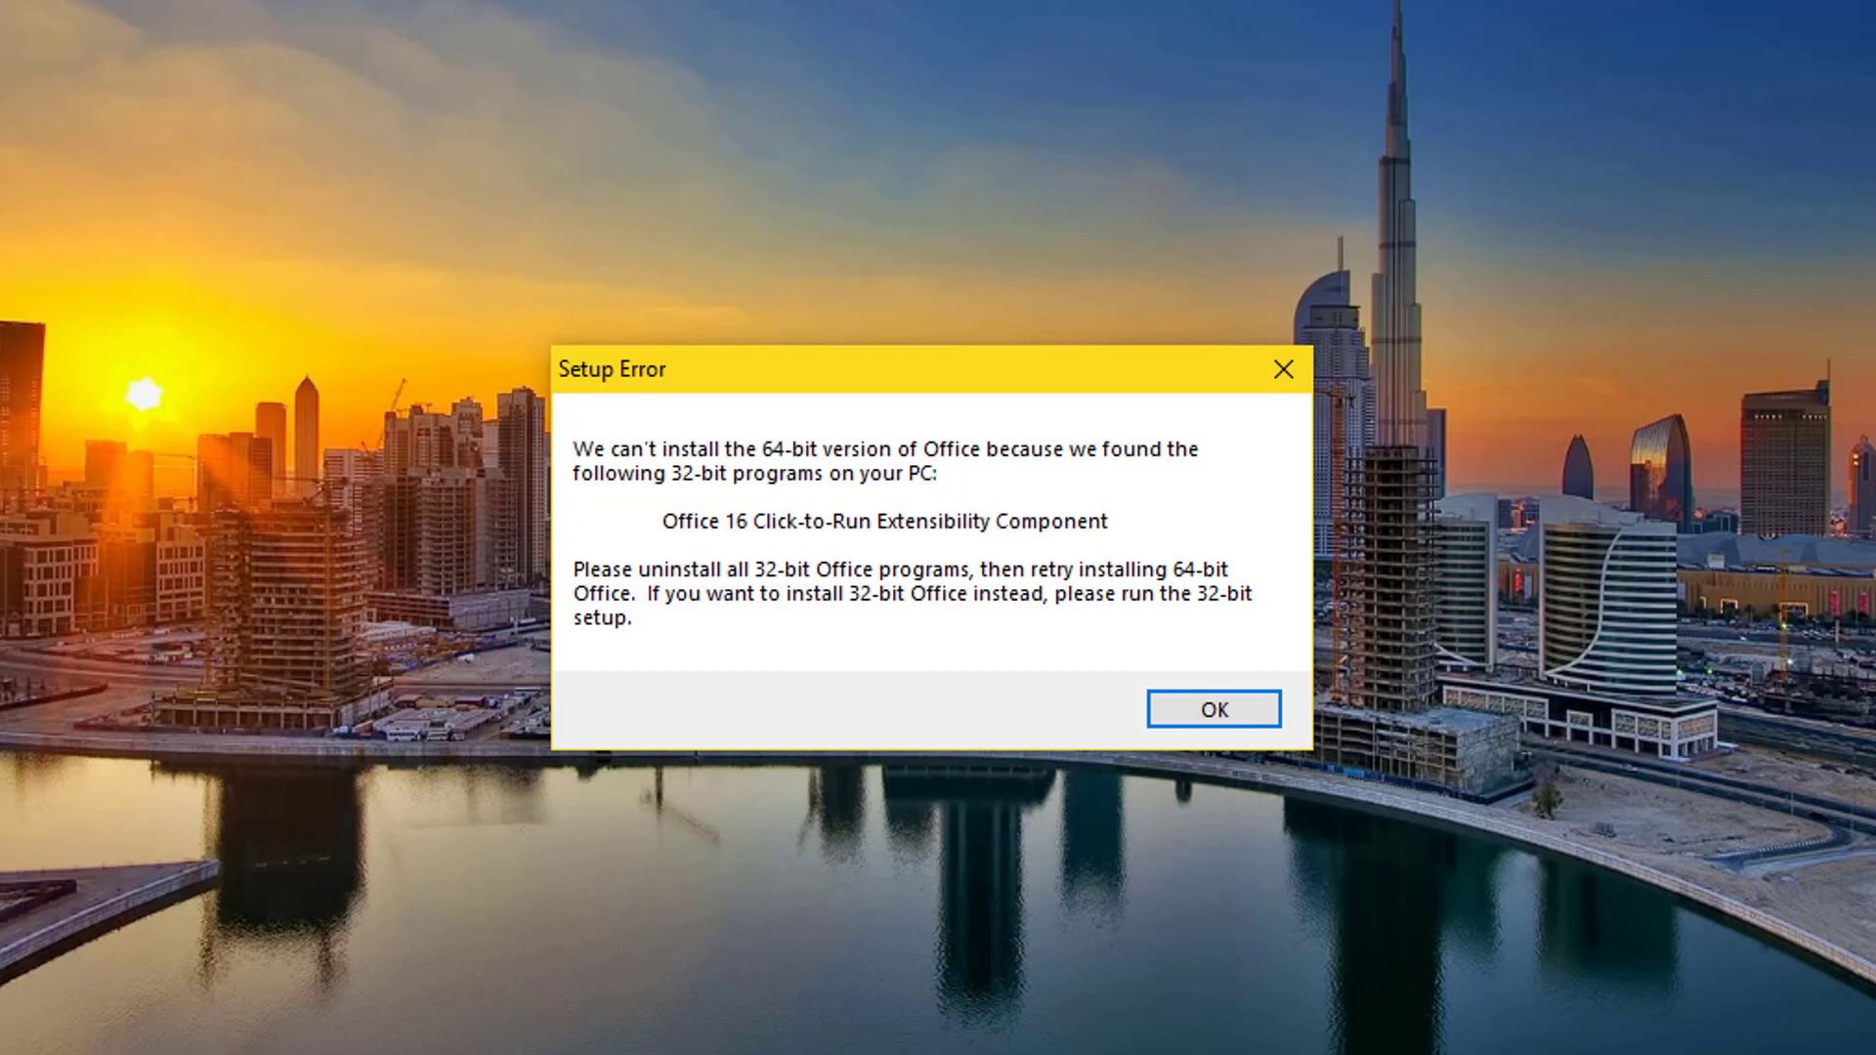
- Move the setup error message aside and highlight the community question's title
{"action": "mouse_move", "coordinate": [932, 381]}
{"action": "left_mouse_down"}
{"action": "mouse_move", "coordinate": [947, 188]}
{"action": "mouse_move", "coordinate": [906, 358]}
{"action": "left_mouse_up"}
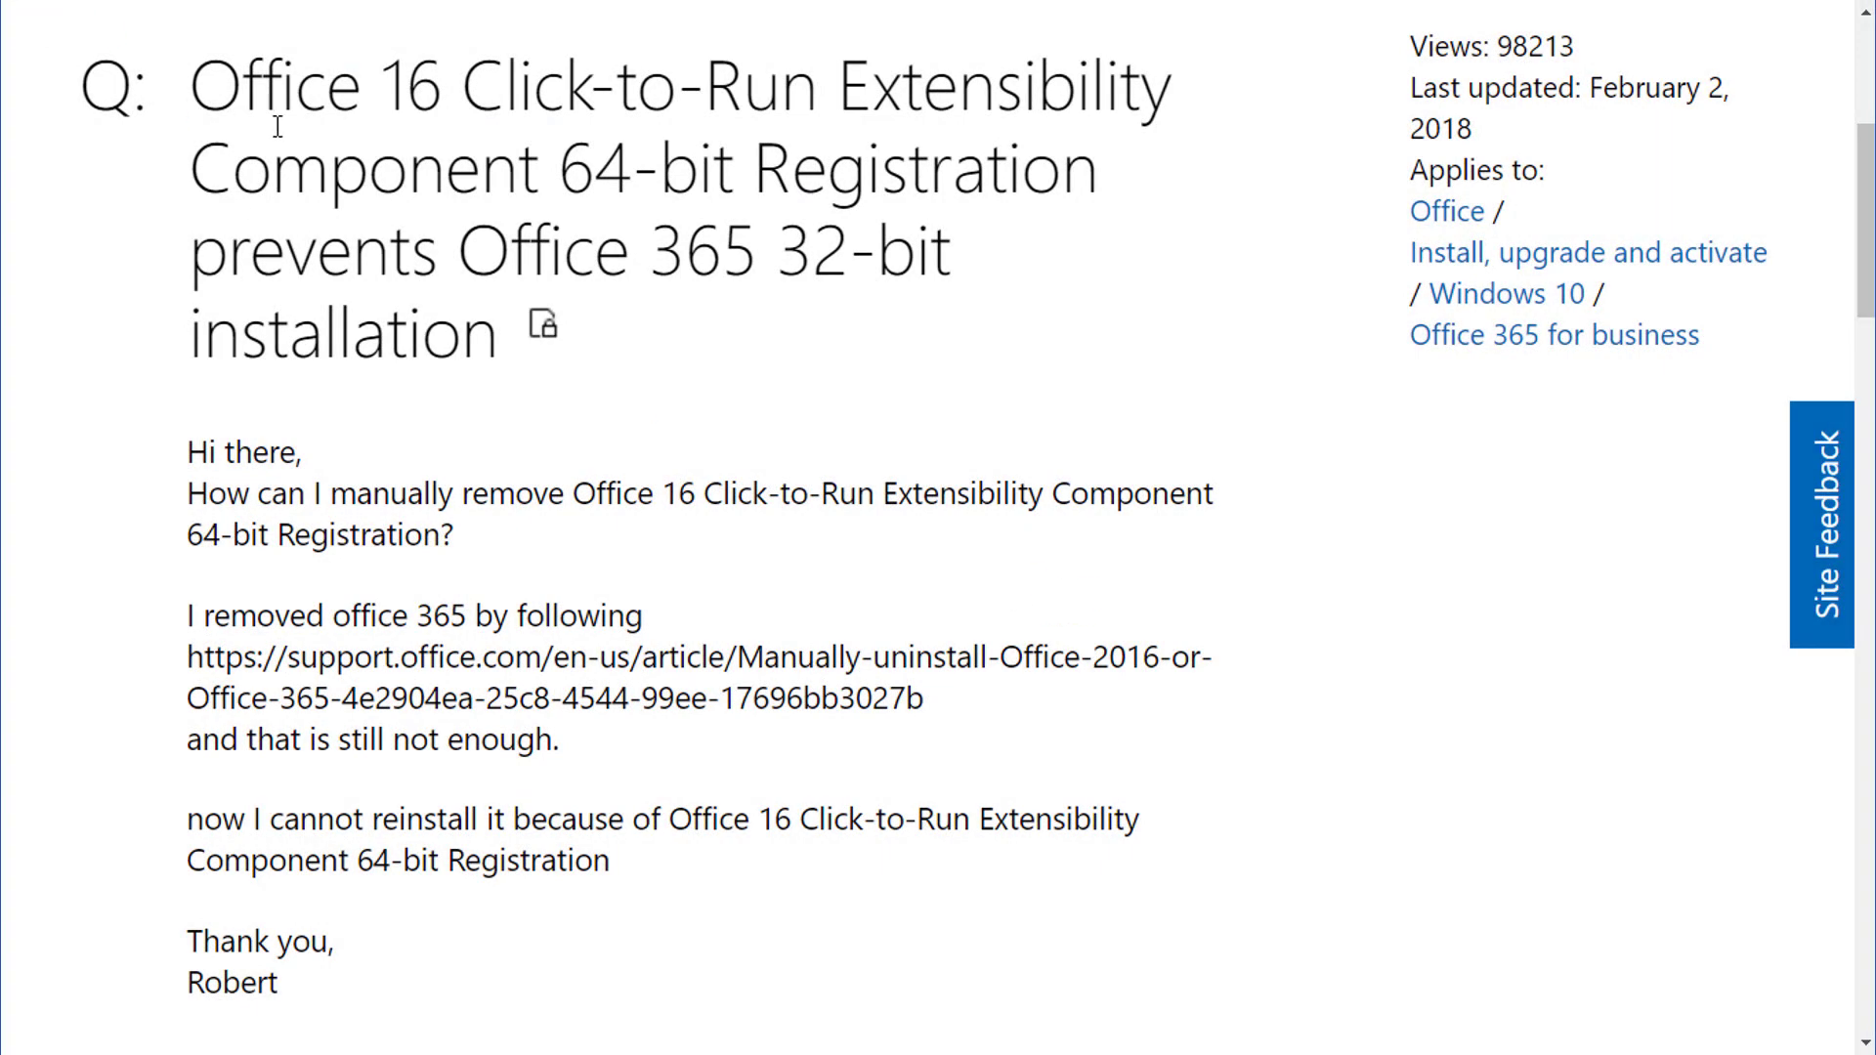
{"action": "left_click_drag", "start_coordinate": [200, 78], "coordinate": [472, 400]}
{"action": "left_click", "coordinate": [433, 465]}
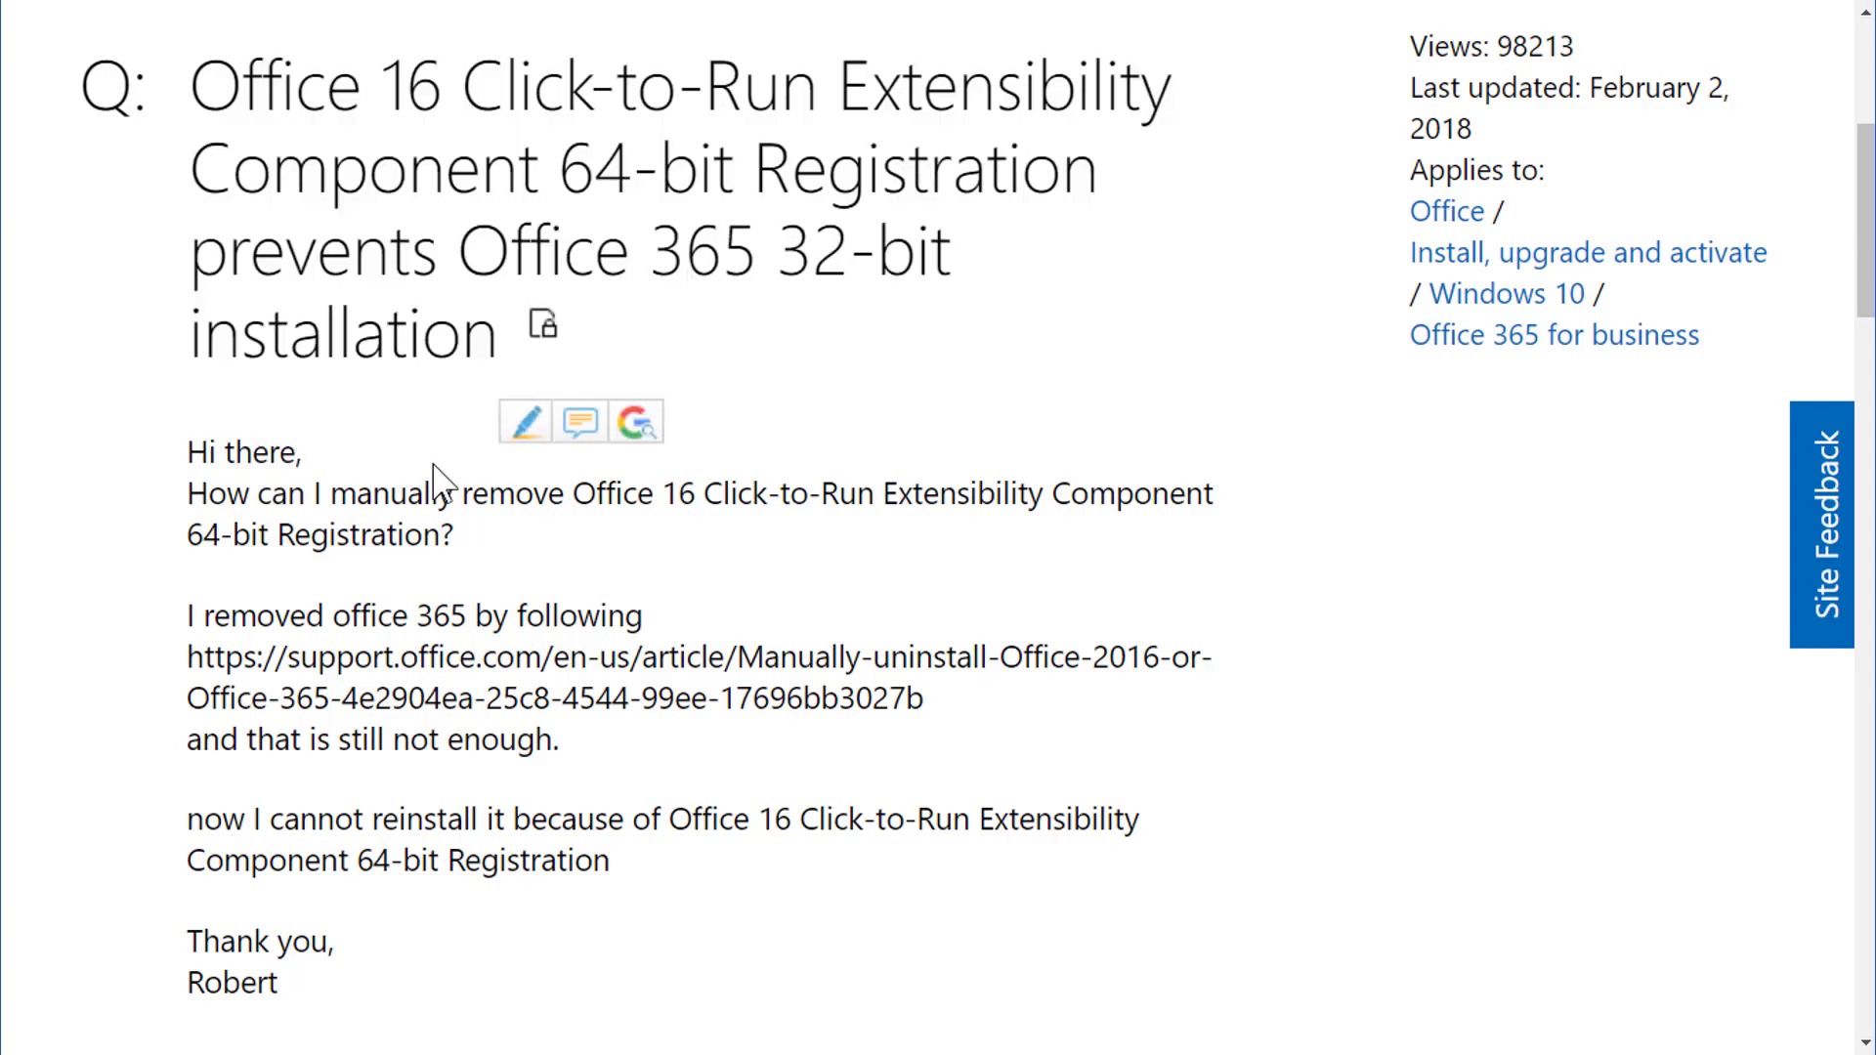
- Scroll down to the Microsoft reply and highlight its four uninstall steps
{"action": "scroll", "coordinate": [432, 465], "scroll_direction": "down", "scroll_amount": 10}
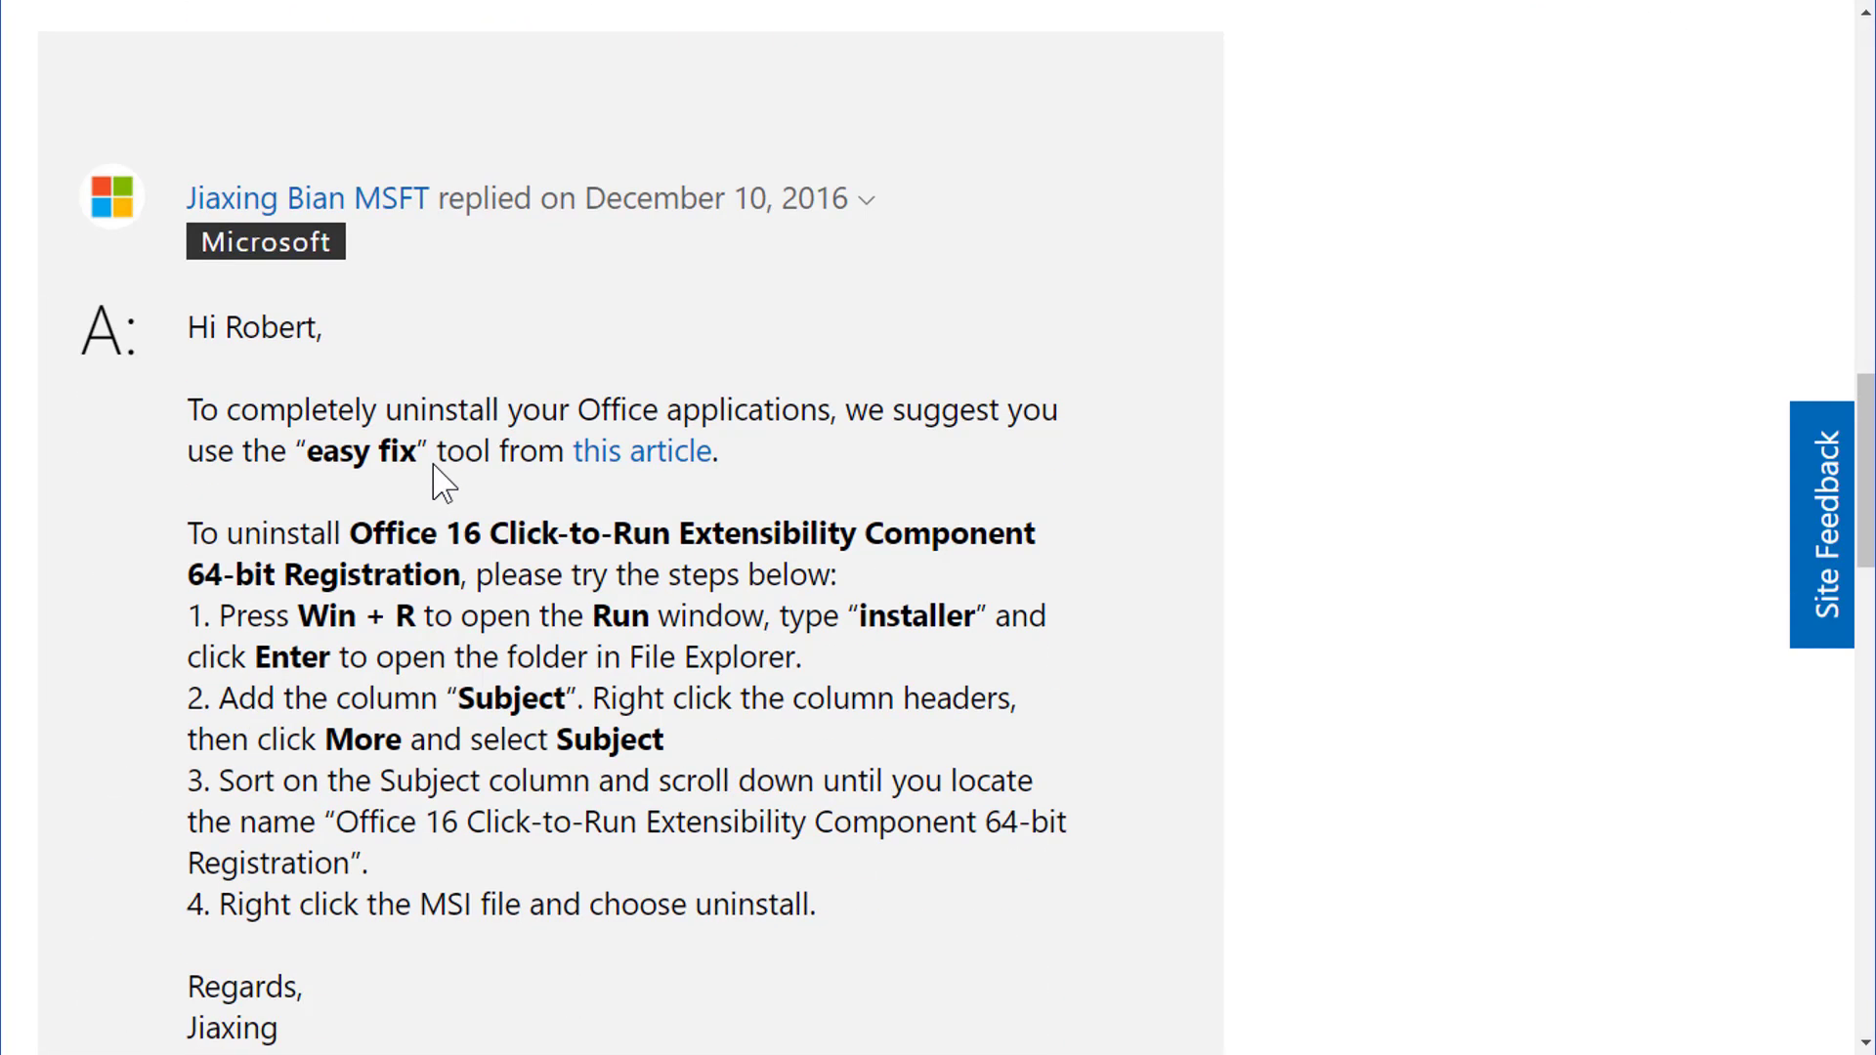
{"action": "scroll", "coordinate": [433, 465], "scroll_direction": "down", "scroll_amount": 3}
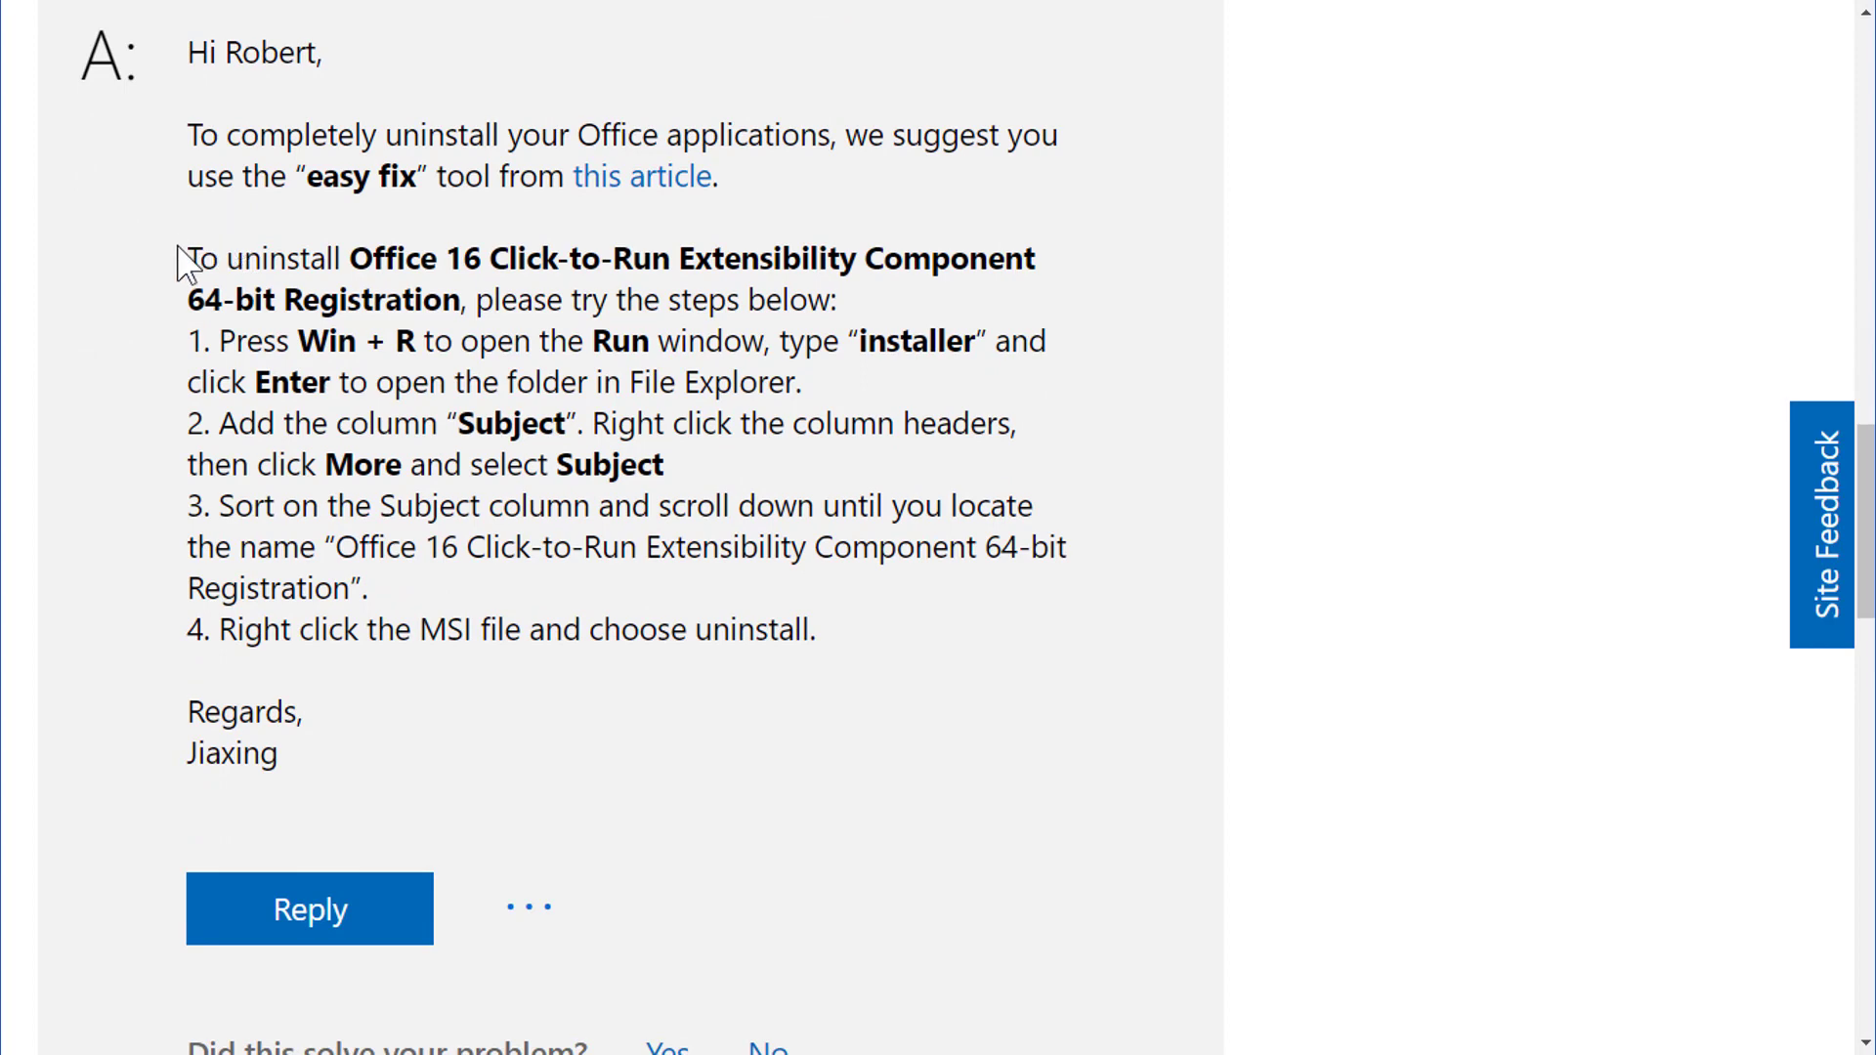
{"action": "left_click_drag", "start_coordinate": [180, 259], "coordinate": [803, 690]}
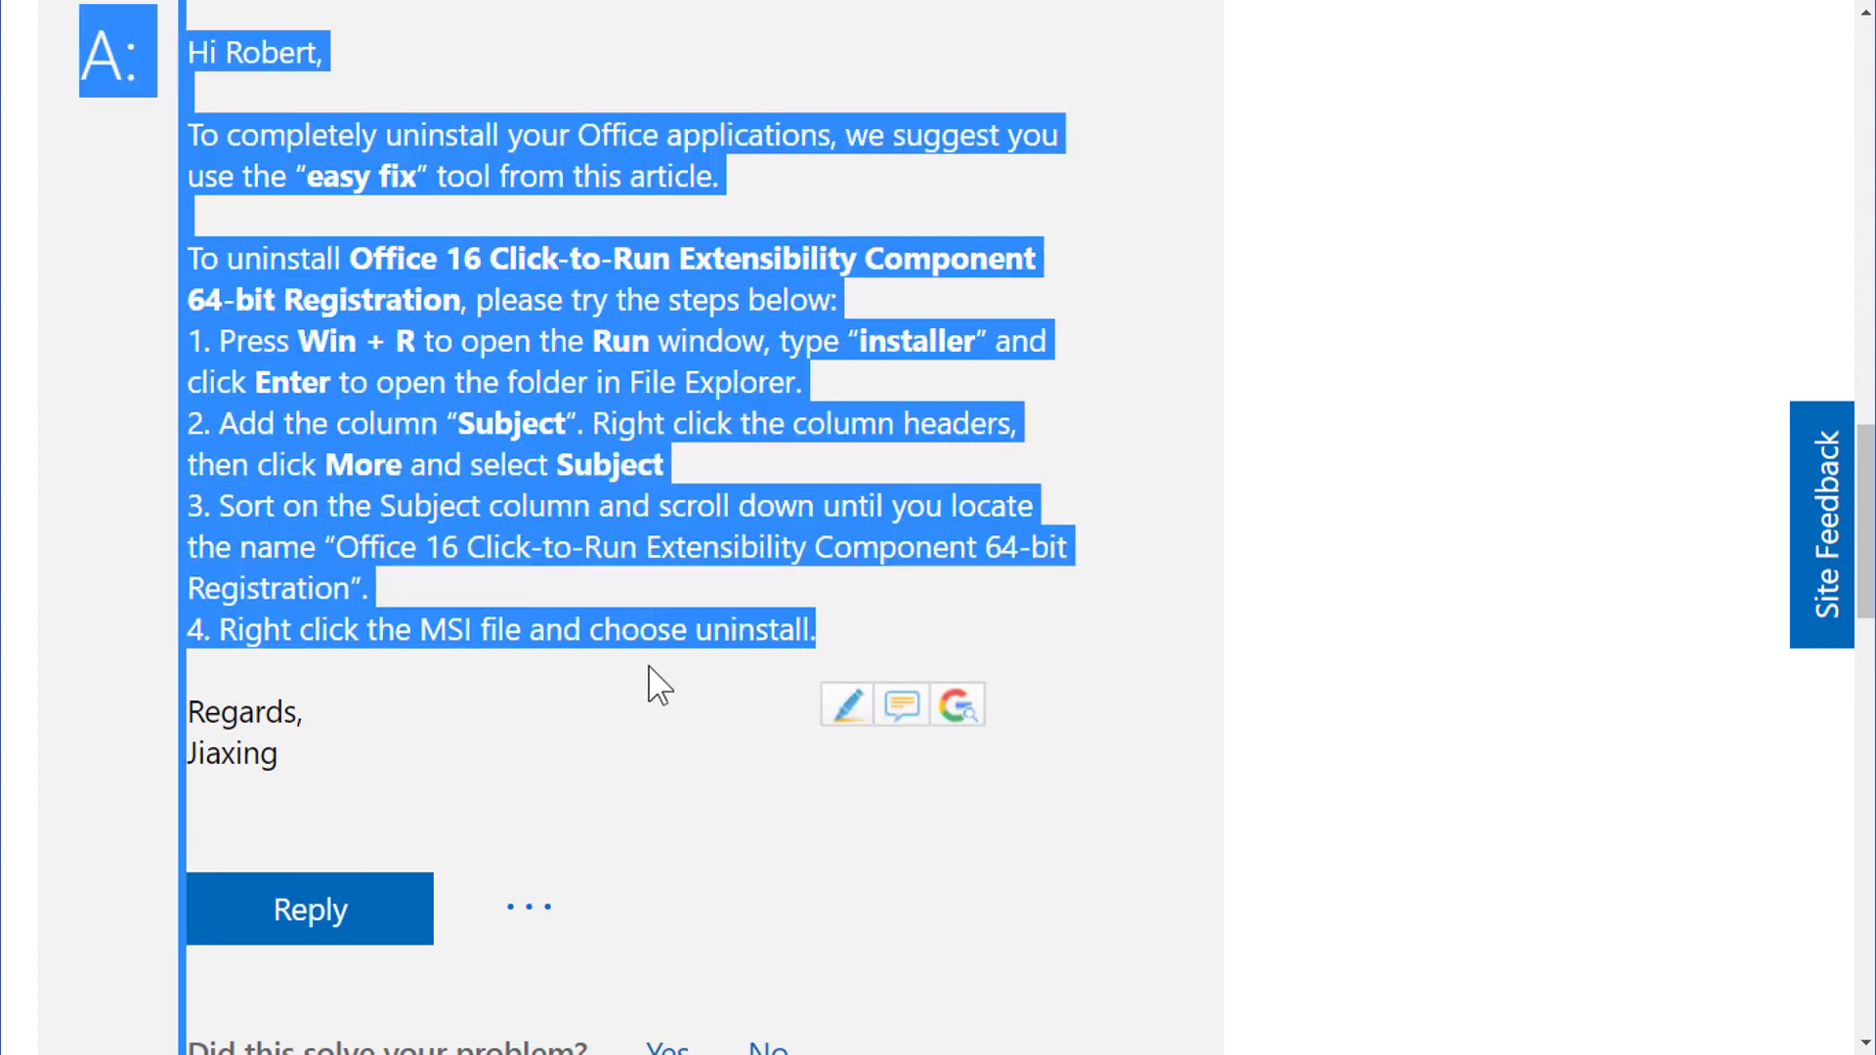
{"action": "left_click", "coordinate": [602, 449]}
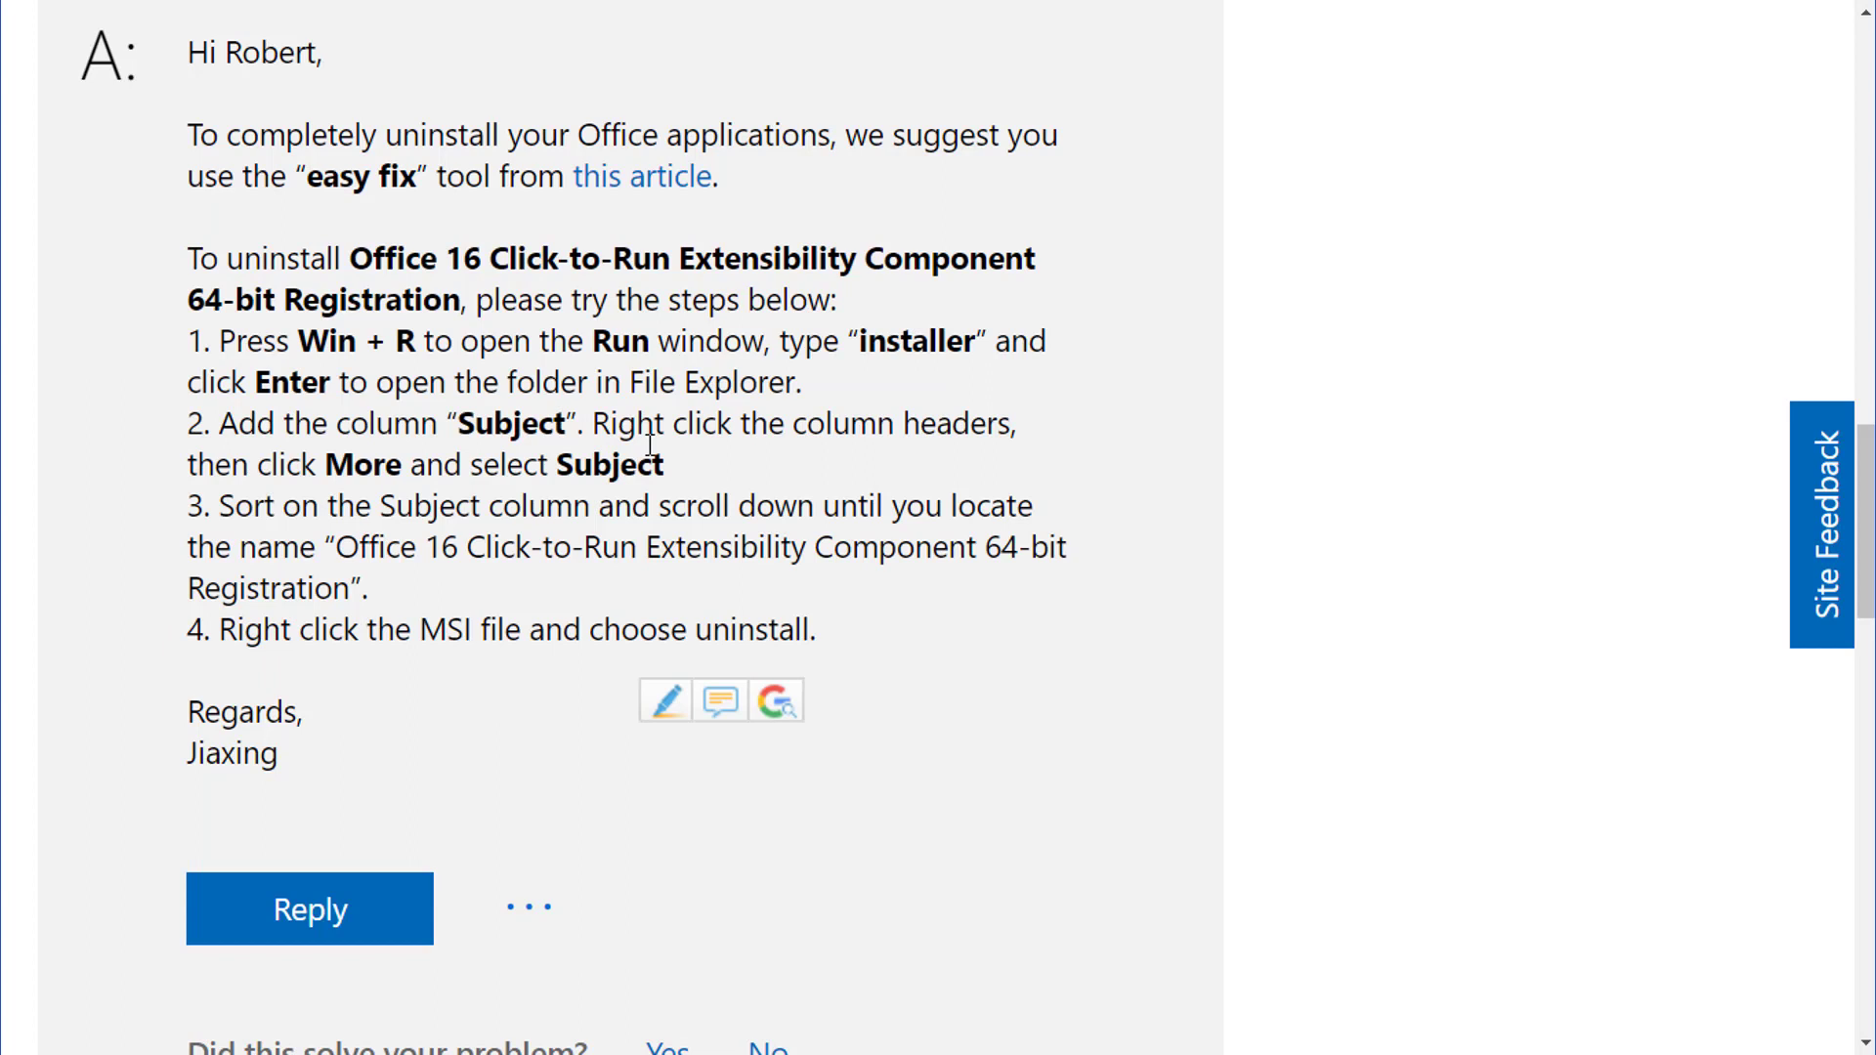
- Open the C:\Windows\Installer folder with Win+R and bring up the full column list
{"action": "key", "text": "super+r"}
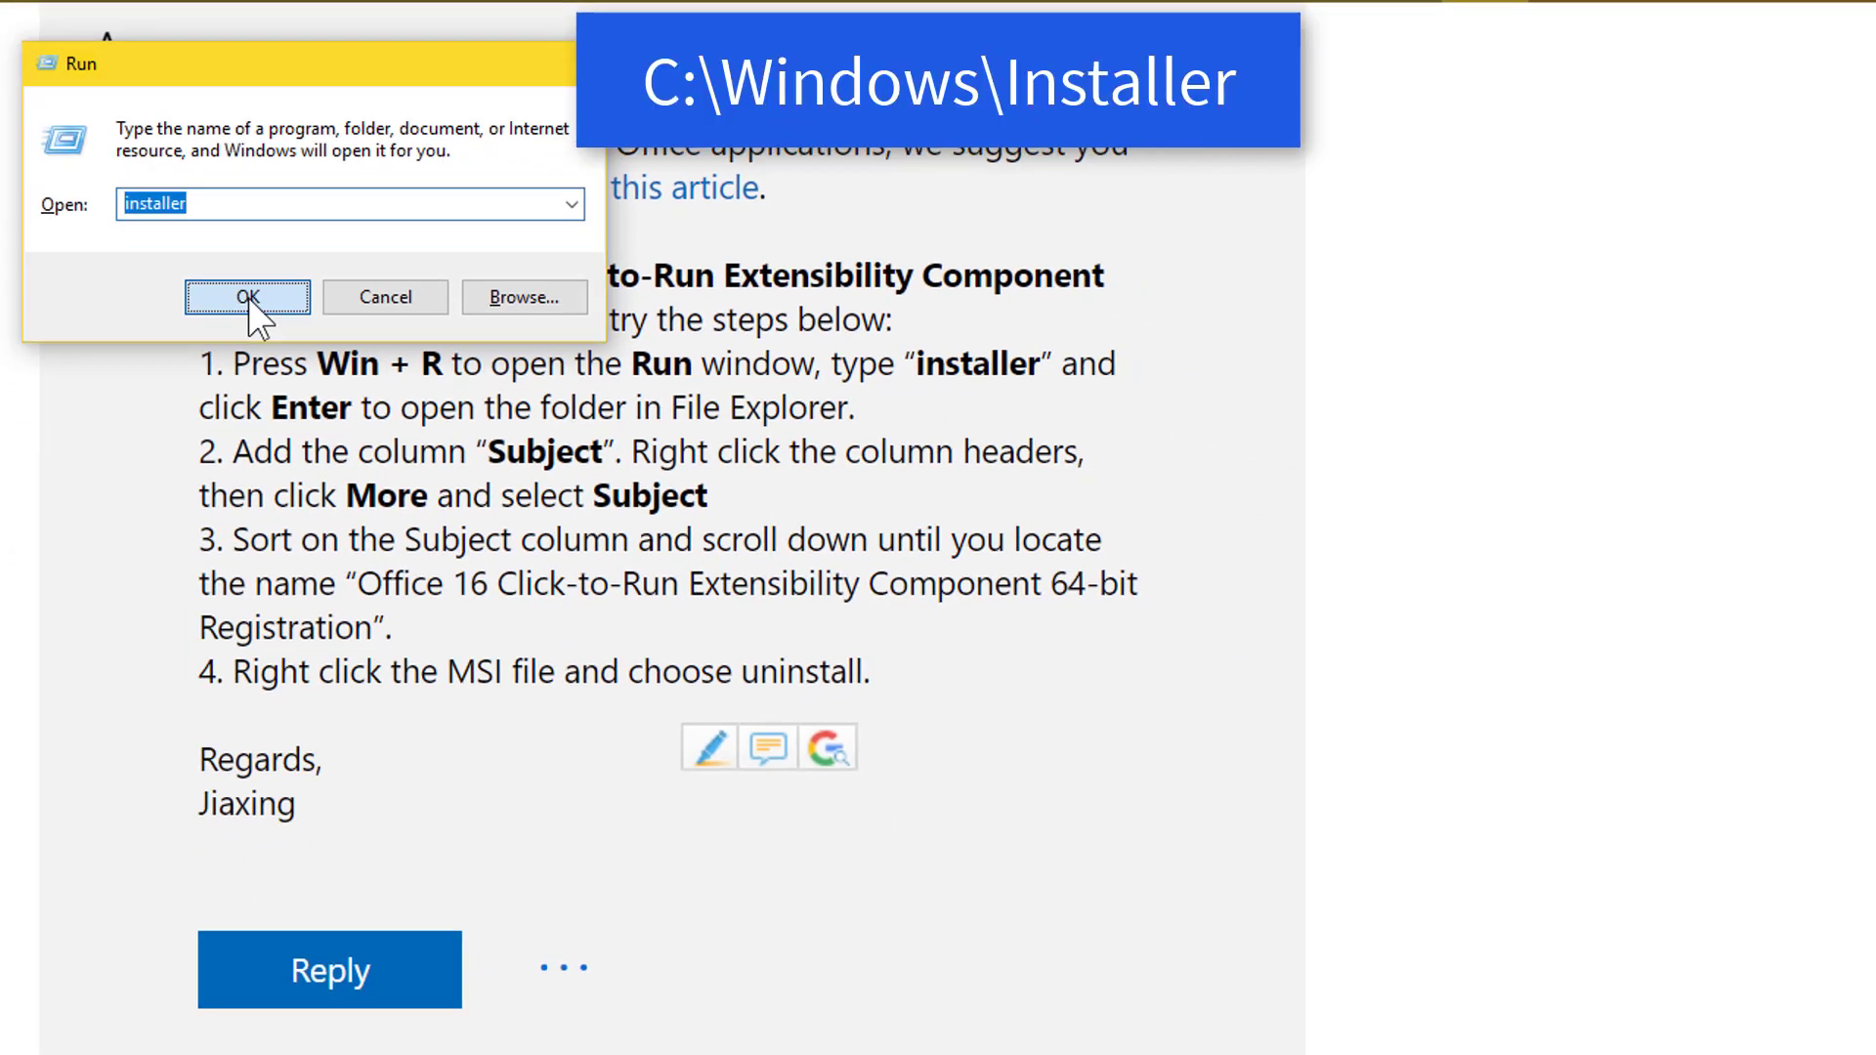
{"action": "left_click", "coordinate": [411, 493]}
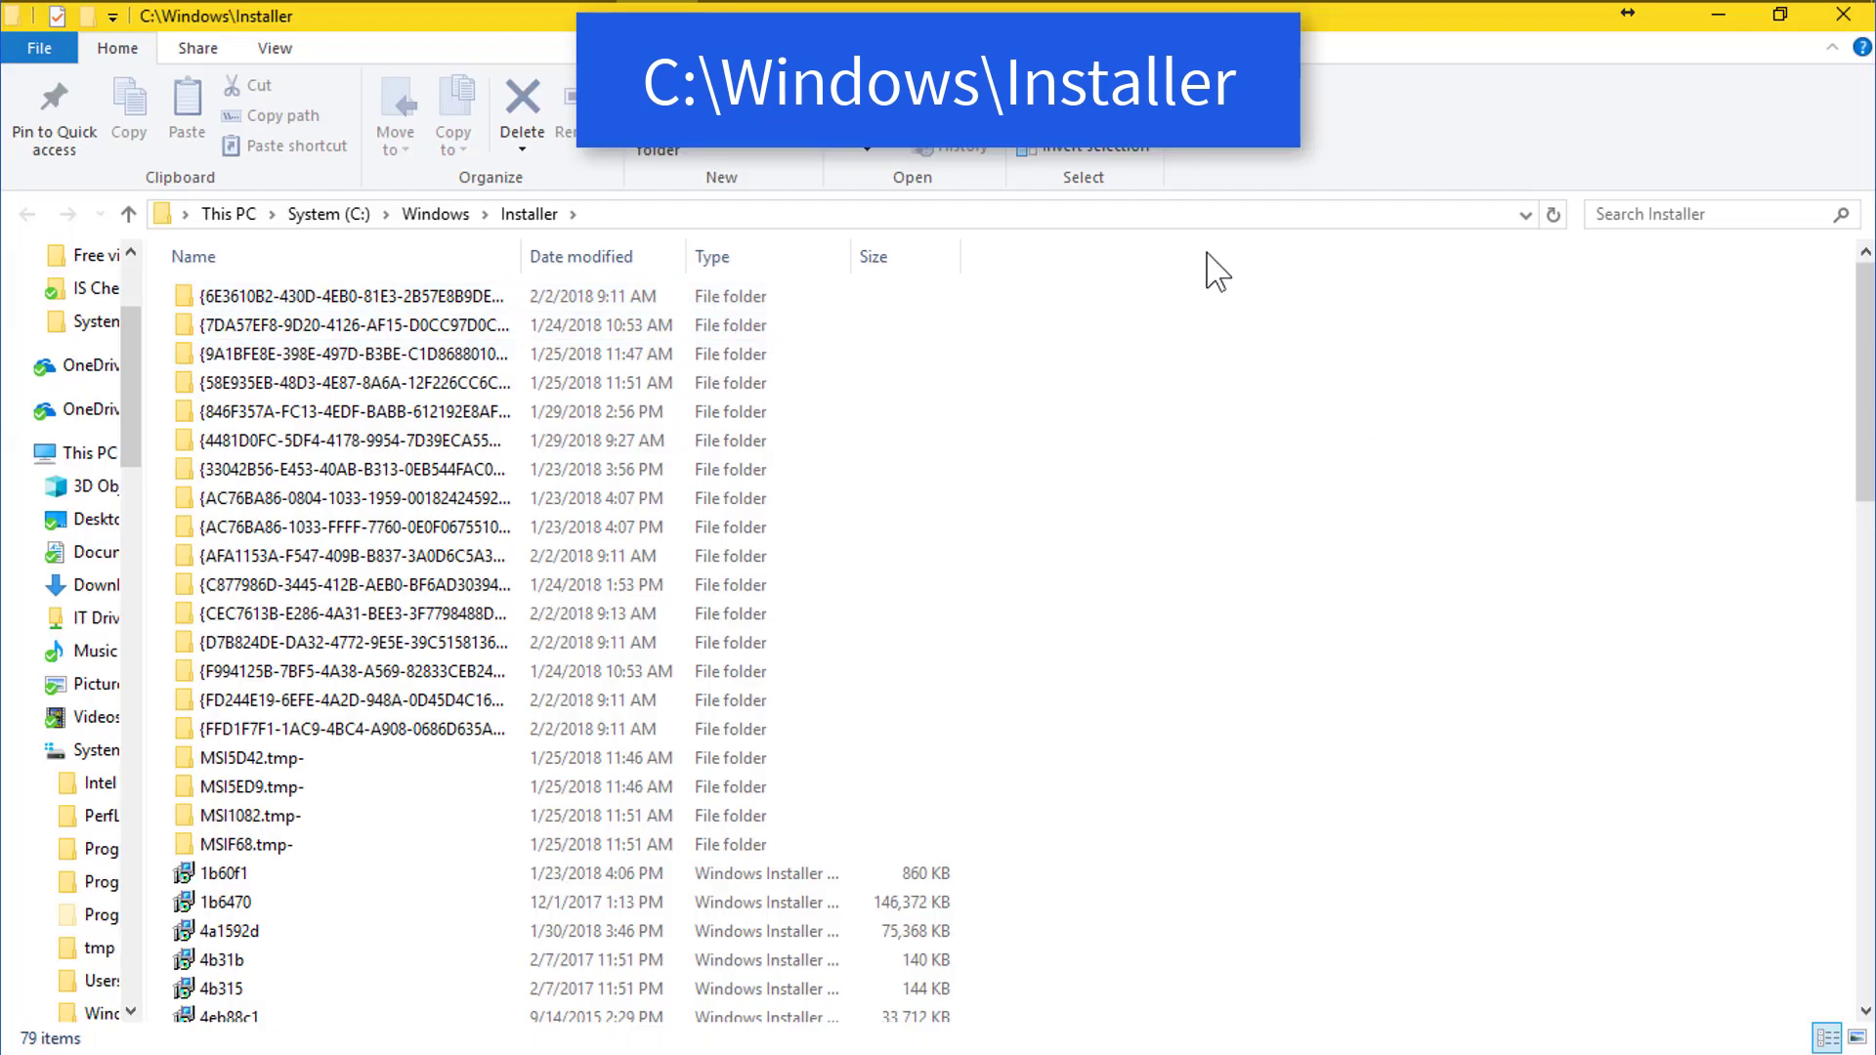
{"action": "right_click", "coordinate": [1207, 253]}
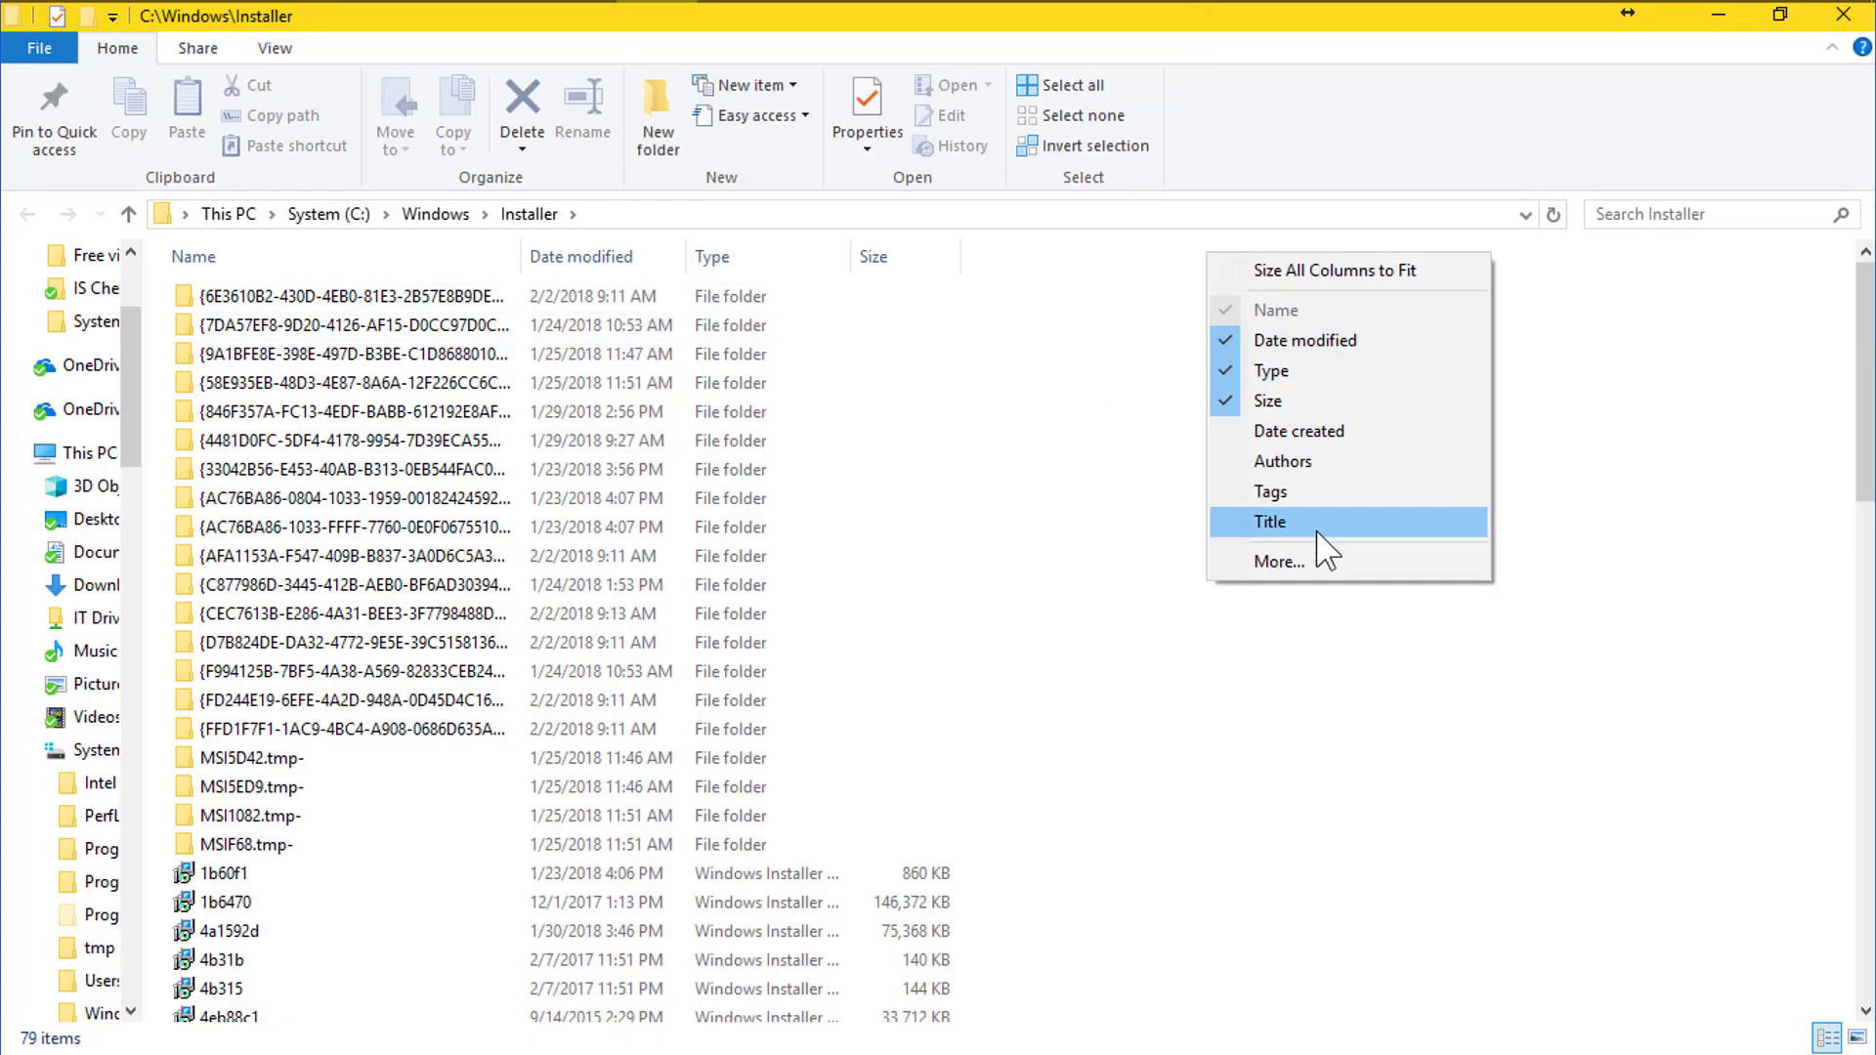
{"action": "left_click", "coordinate": [1279, 562]}
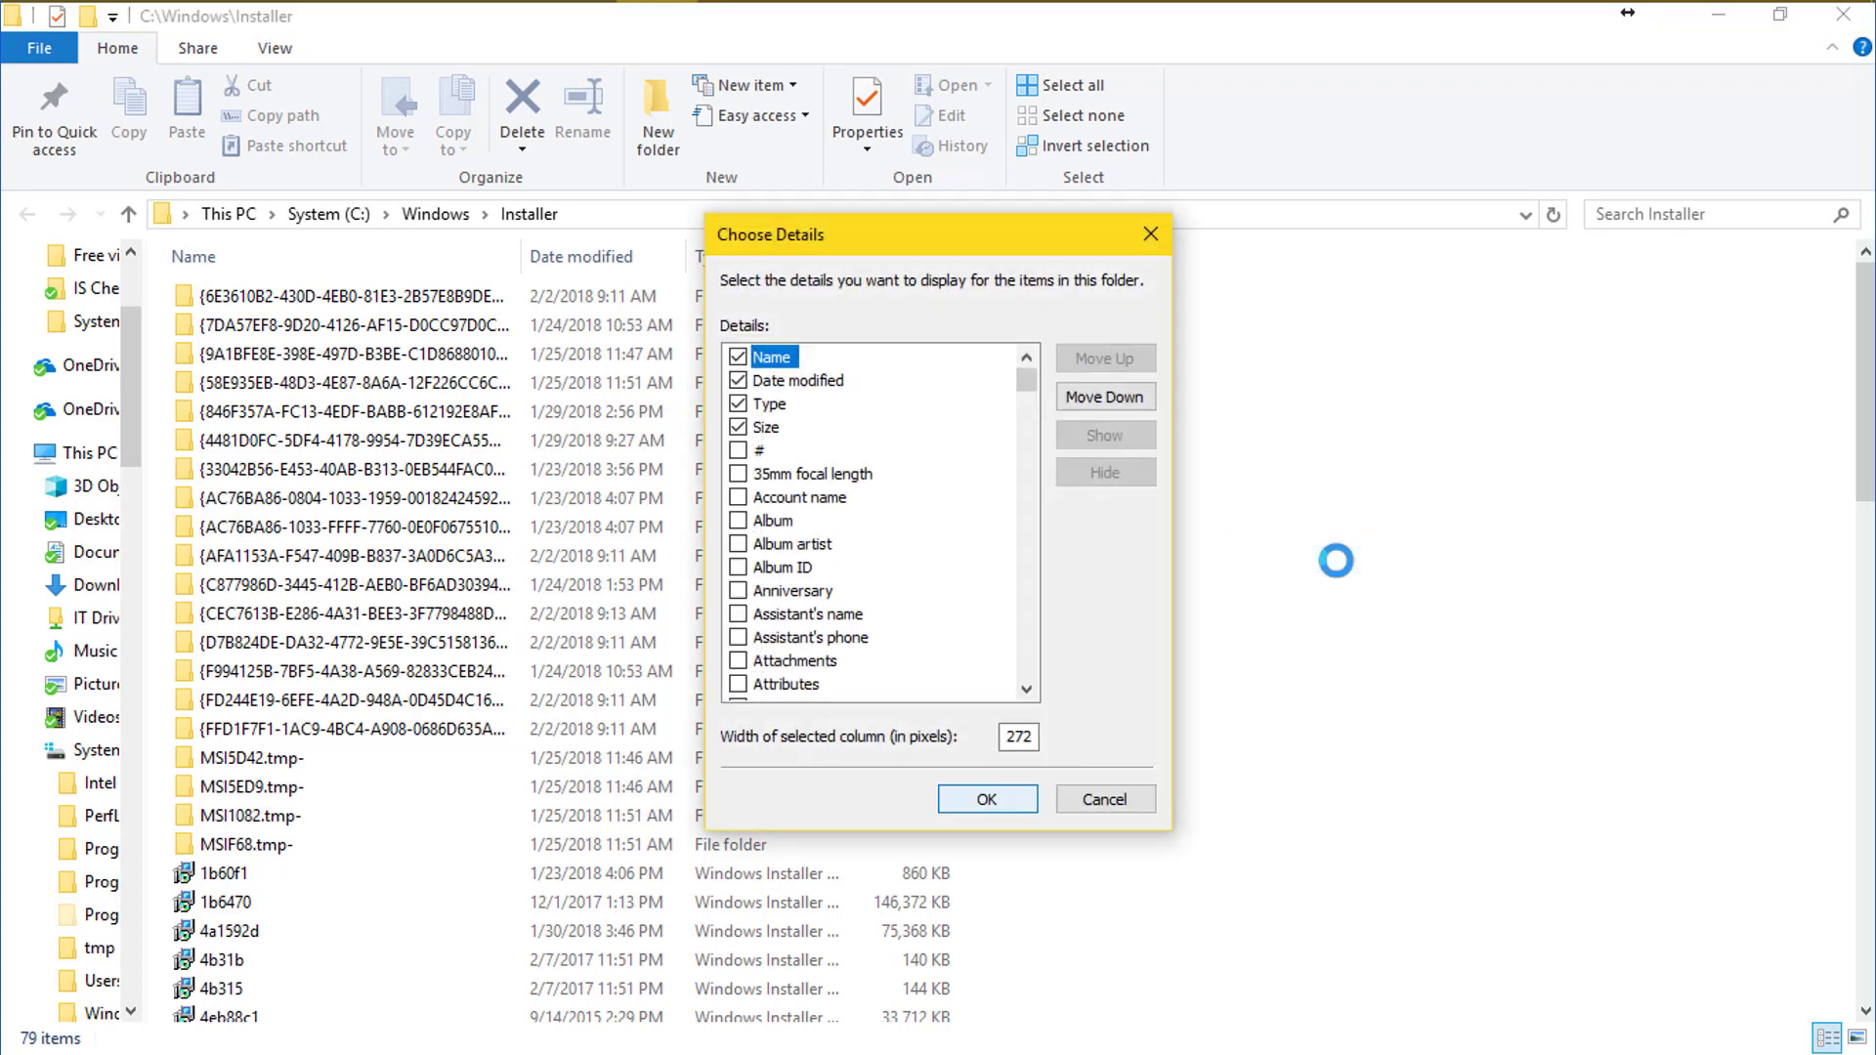
- Find Subject in the column list and add it to the Installer file view
{"action": "scroll", "coordinate": [840, 625], "scroll_direction": "down", "scroll_amount": 5}
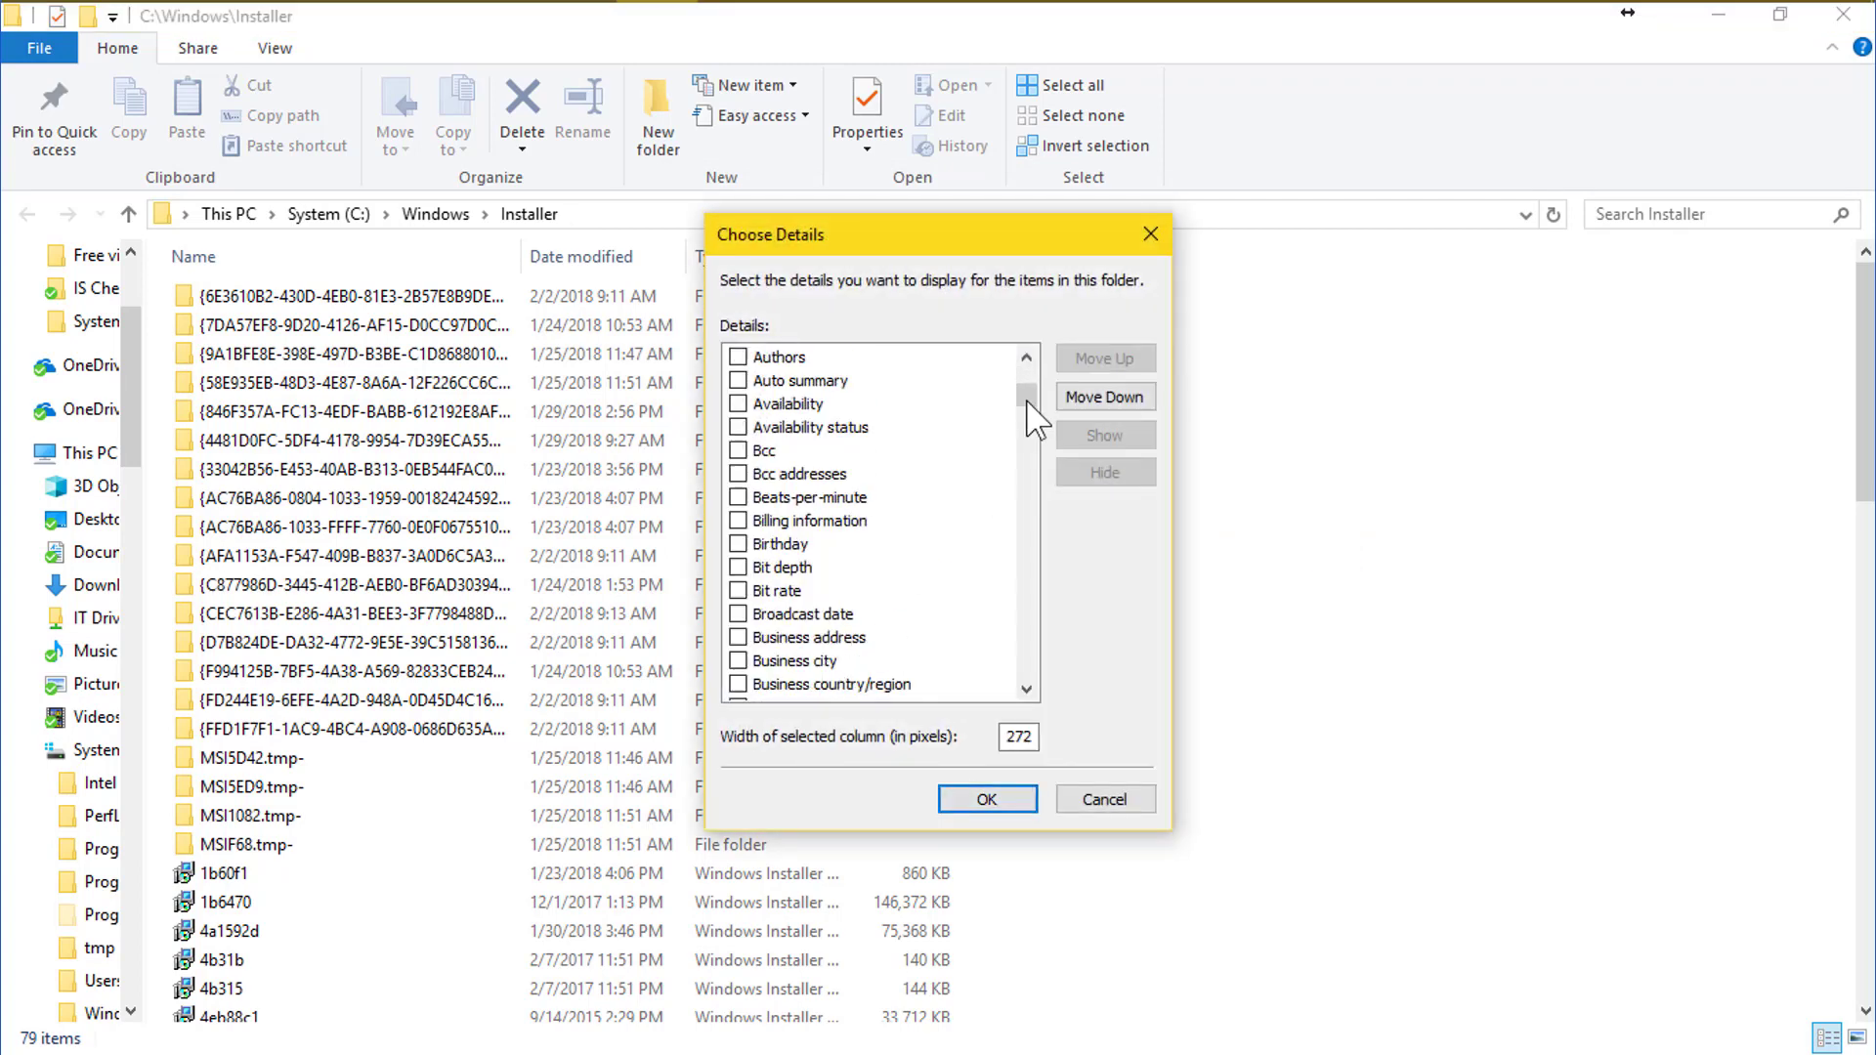
{"action": "left_click_drag", "start_coordinate": [1043, 385], "coordinate": [1046, 757]}
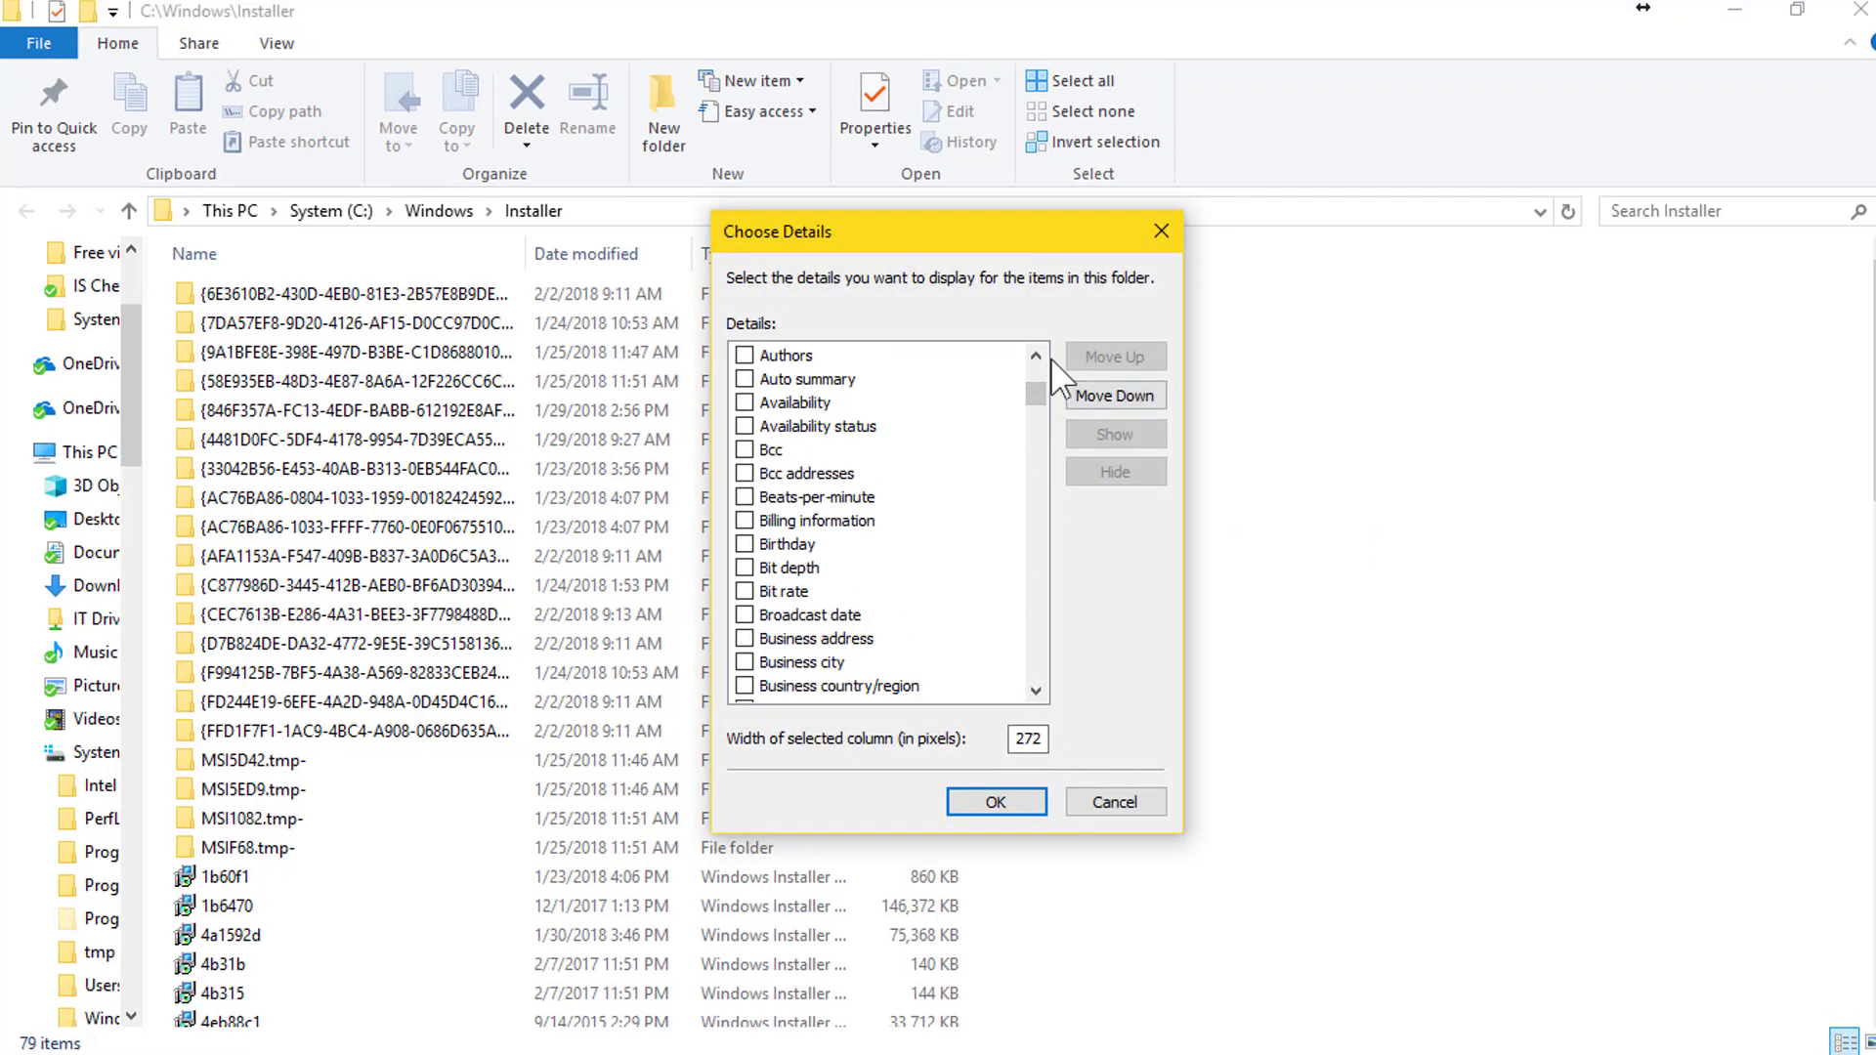
{"action": "left_click_drag", "start_coordinate": [1050, 406], "coordinate": [1051, 650]}
{"action": "scroll", "coordinate": [840, 578], "scroll_direction": "up", "scroll_amount": 4}
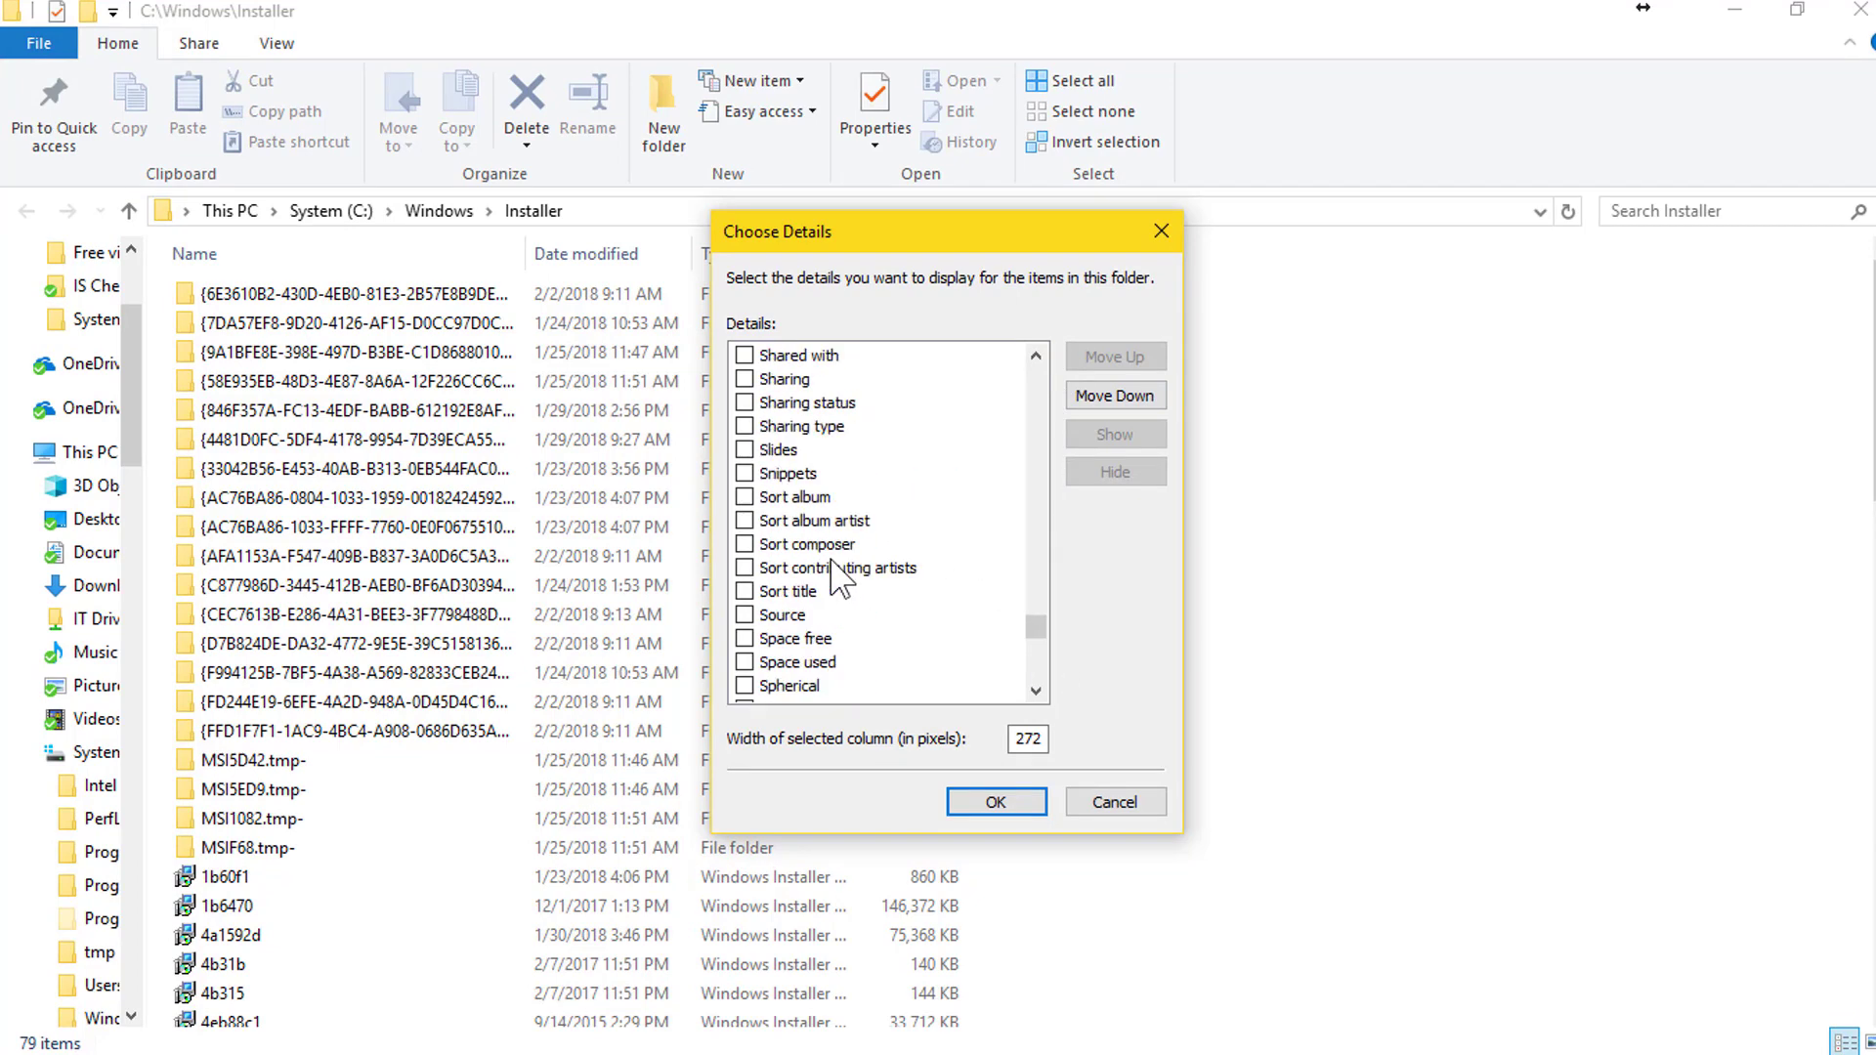
{"action": "scroll", "coordinate": [838, 578], "scroll_direction": "up", "scroll_amount": 2}
{"action": "scroll", "coordinate": [838, 578], "scroll_direction": "up", "scroll_amount": 1}
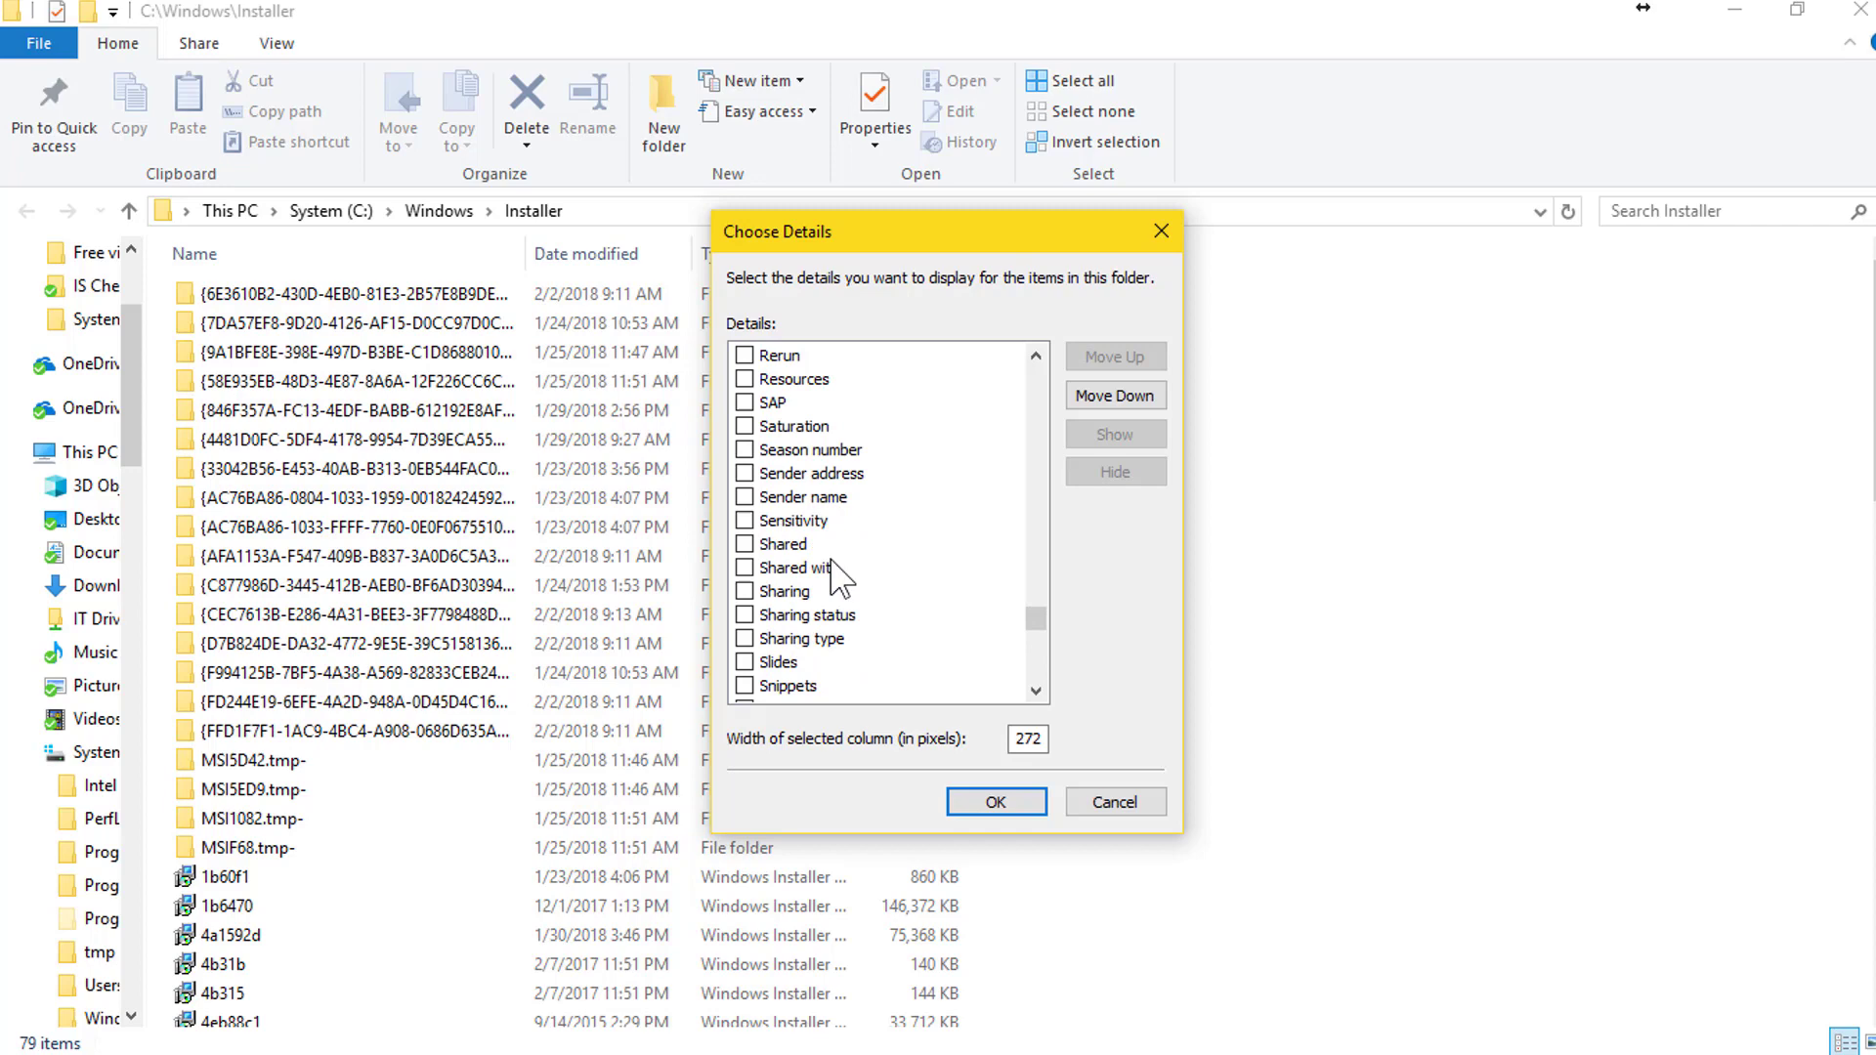
{"action": "scroll", "coordinate": [838, 578], "scroll_direction": "down", "scroll_amount": 9}
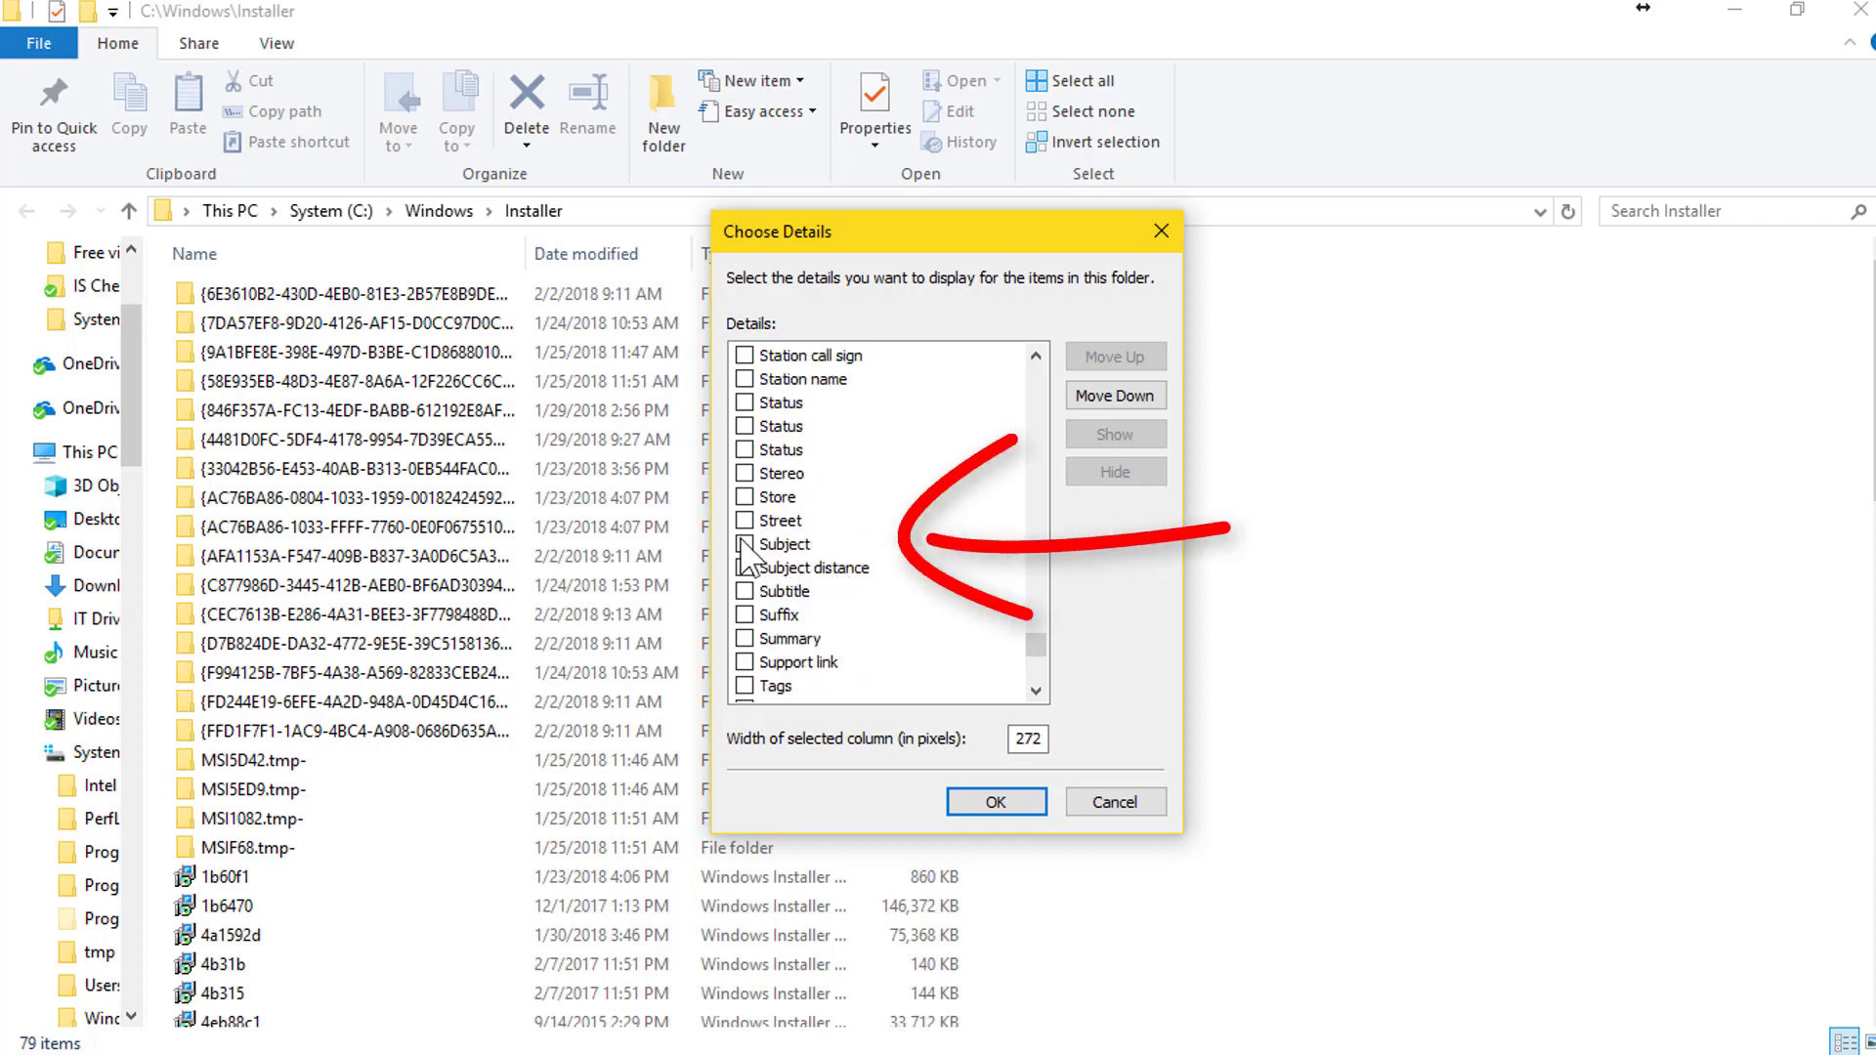
{"action": "left_click", "coordinate": [744, 545]}
{"action": "left_click", "coordinate": [977, 807]}
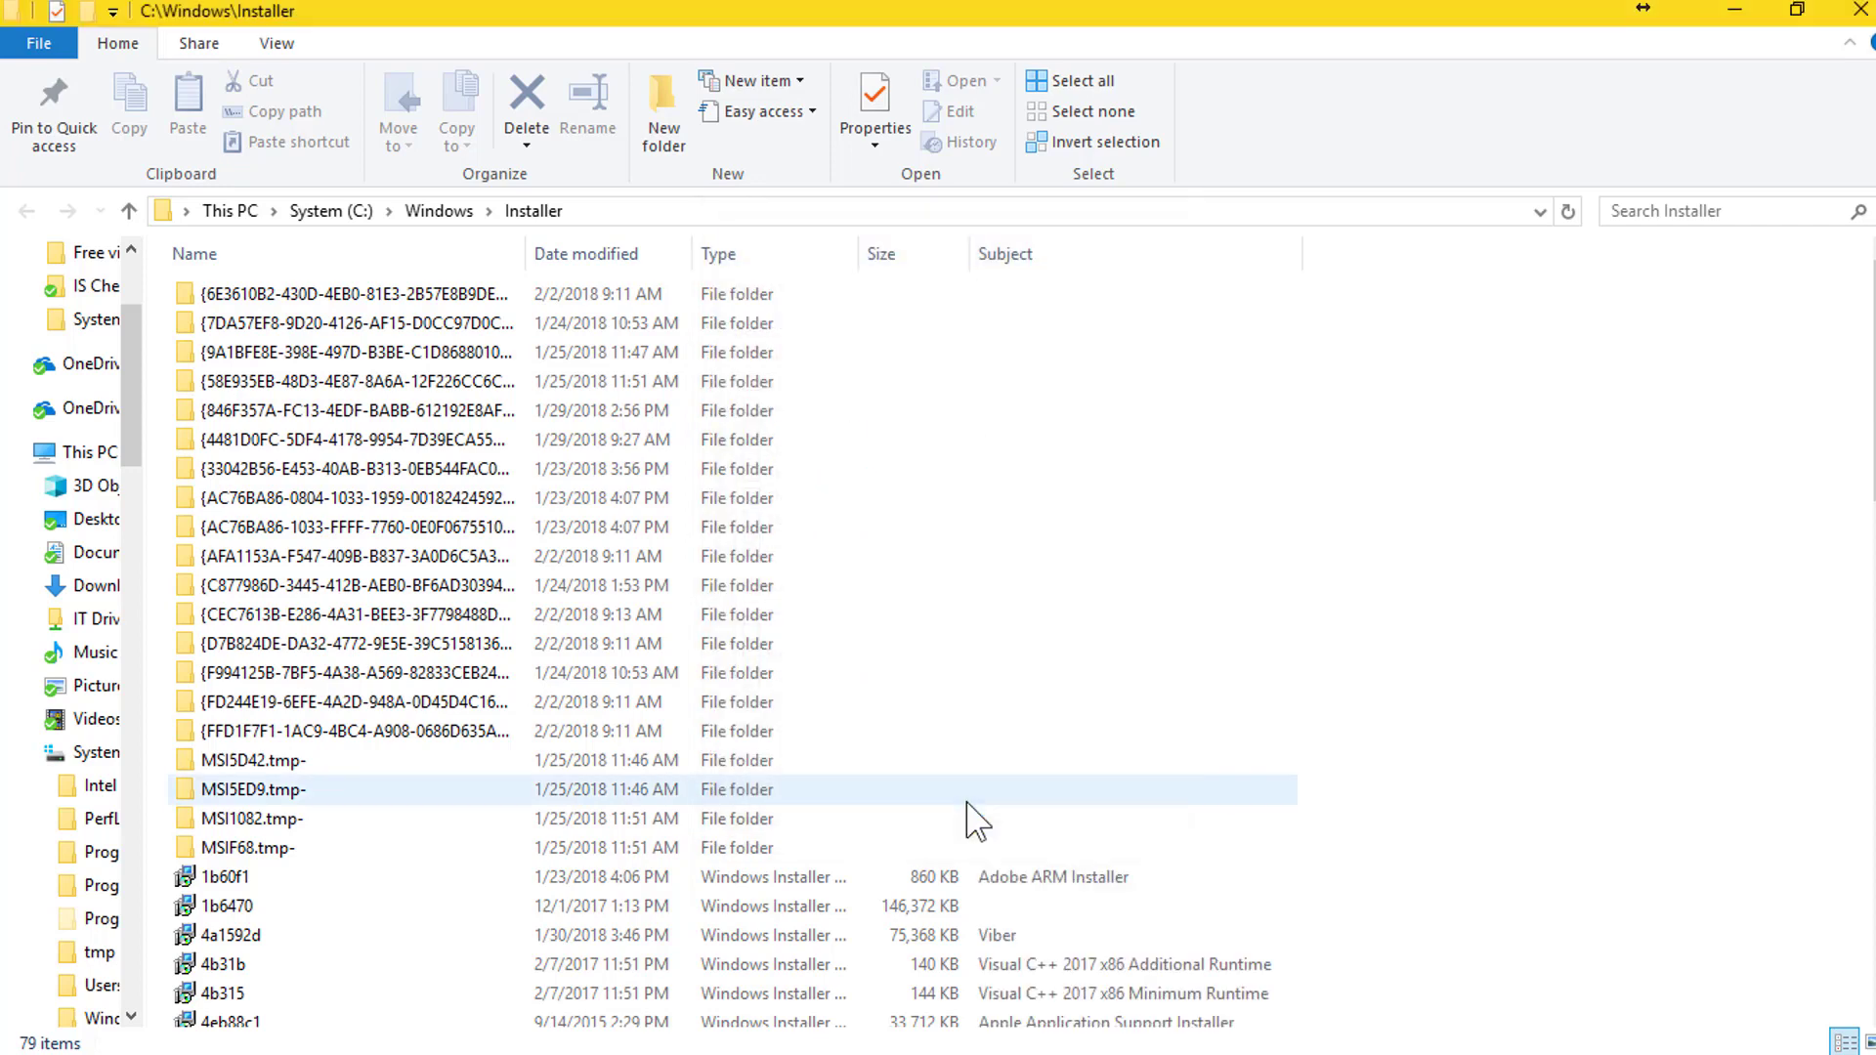
- Sort the installer packages by Subject in reverse order
{"action": "left_click", "coordinate": [1094, 262]}
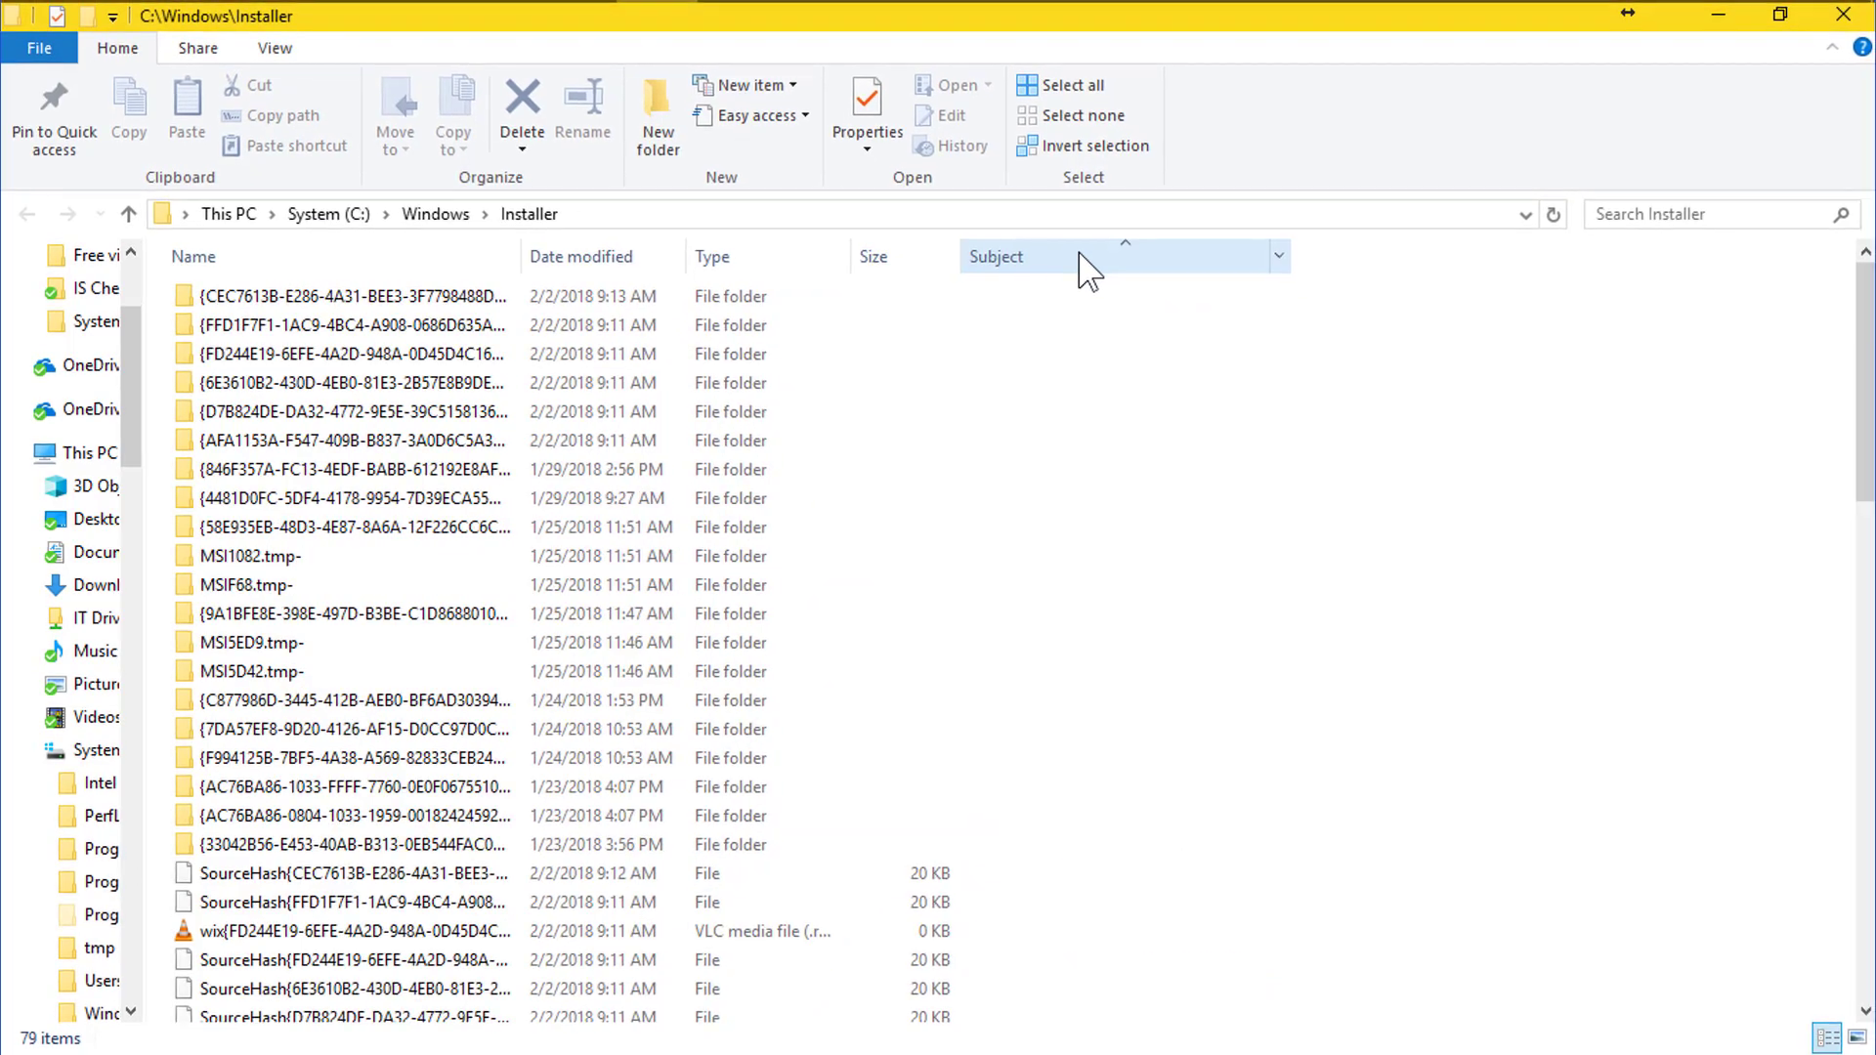
{"action": "left_click", "coordinate": [1080, 262]}
{"action": "scroll", "coordinate": [1101, 829], "scroll_direction": "down", "scroll_amount": 4}
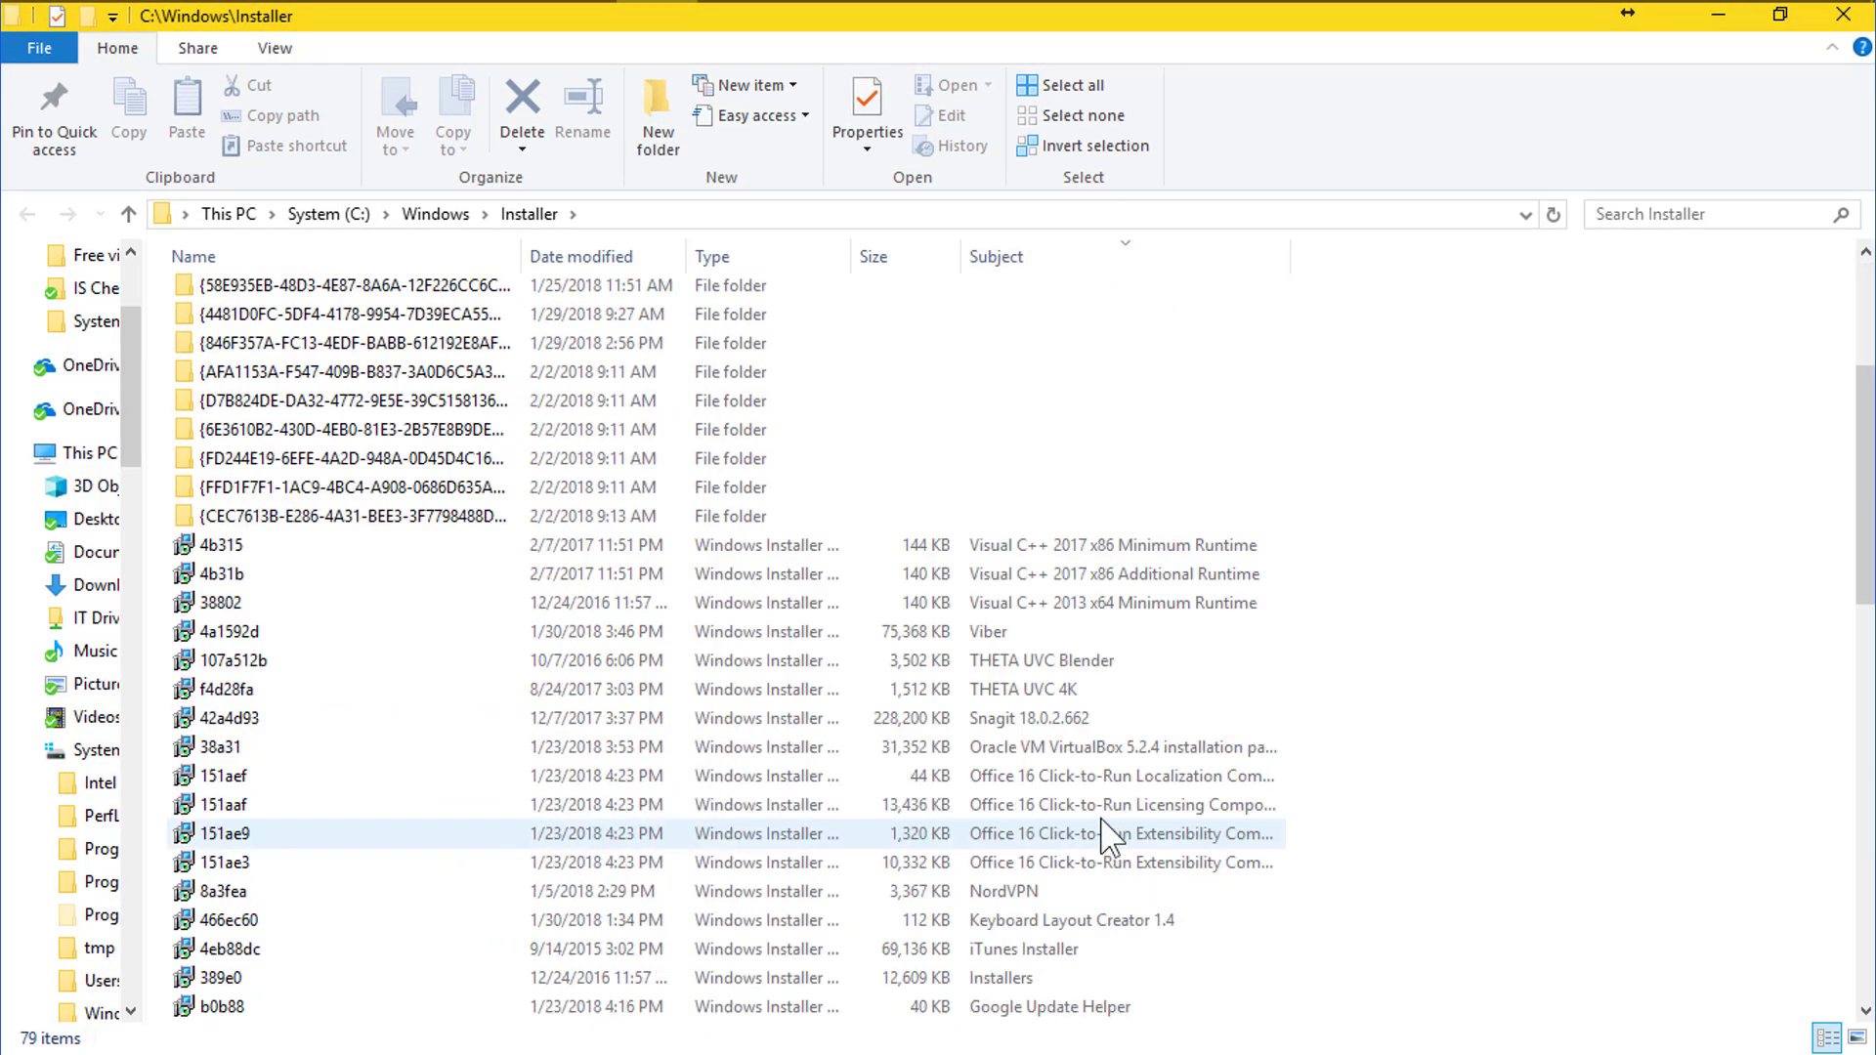
{"action": "scroll", "coordinate": [1116, 586], "scroll_direction": "down", "scroll_amount": 3}
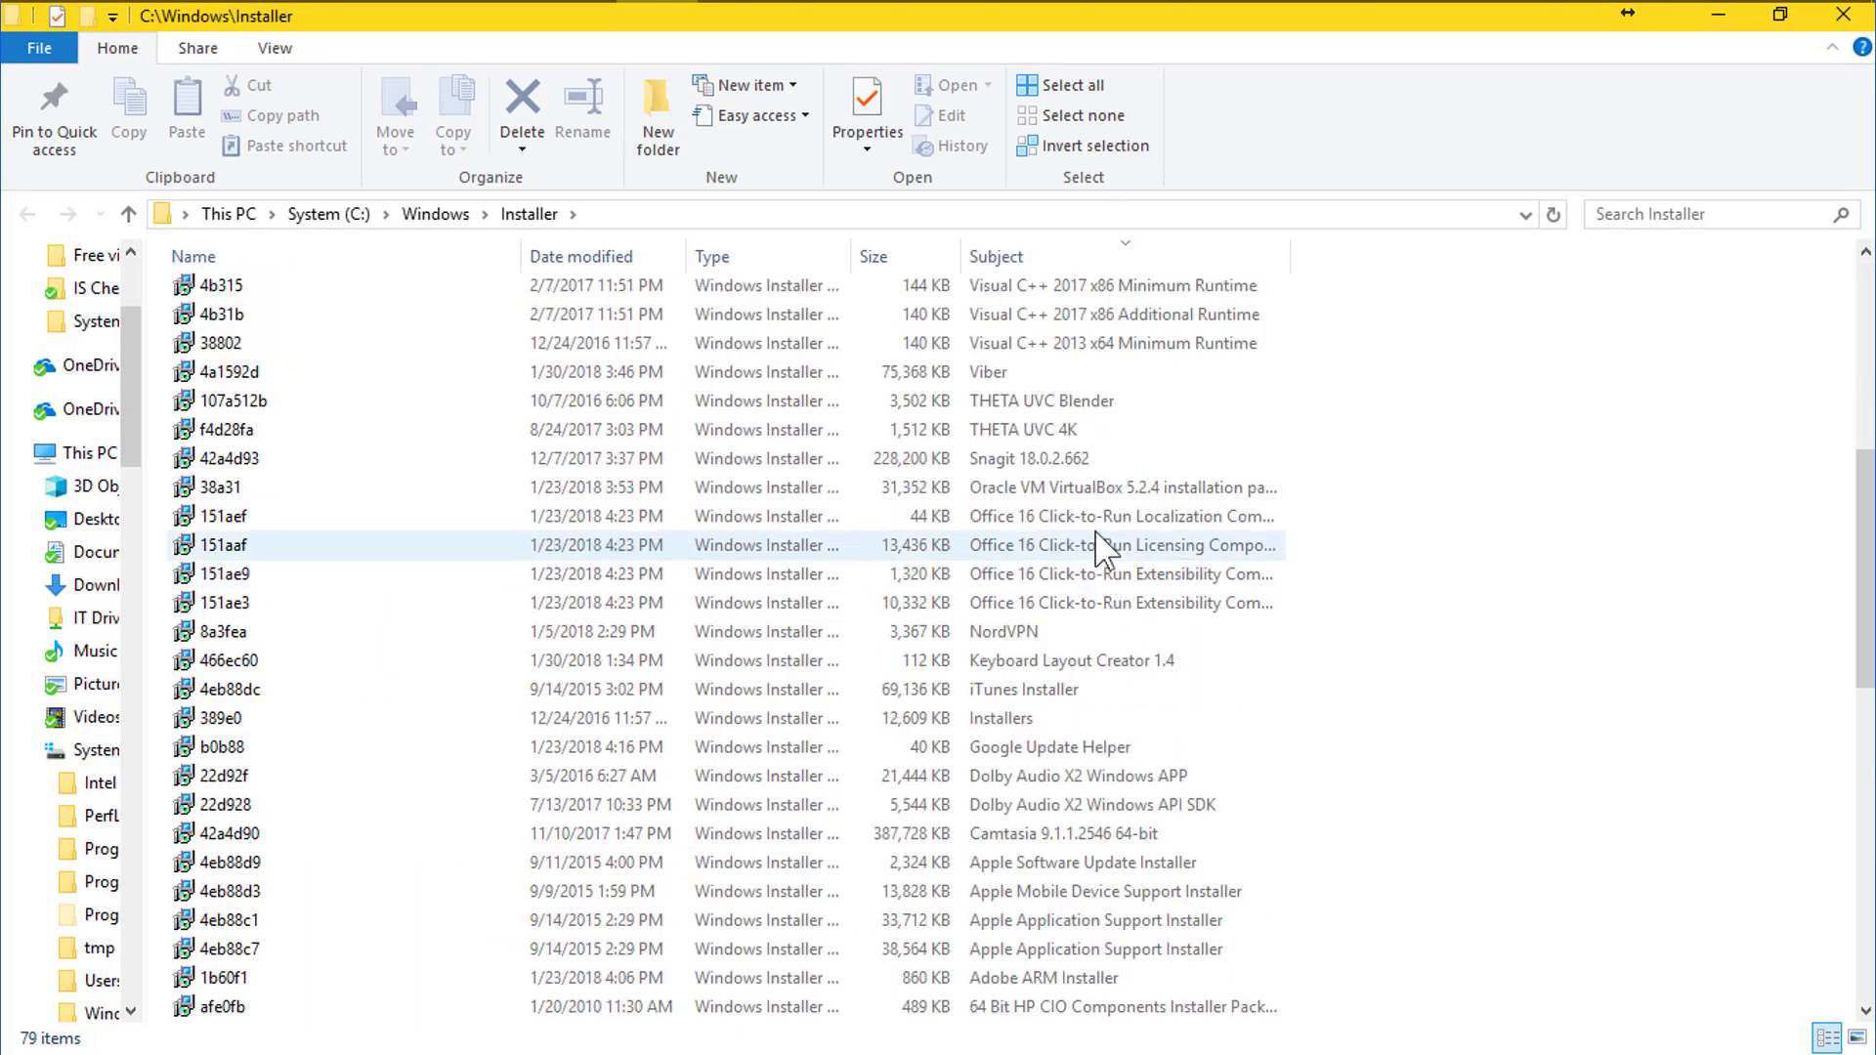
- Locate the Office 16 Extensibility Component and its 64-bit Registration package in the list
{"action": "left_click", "coordinate": [1095, 495]}
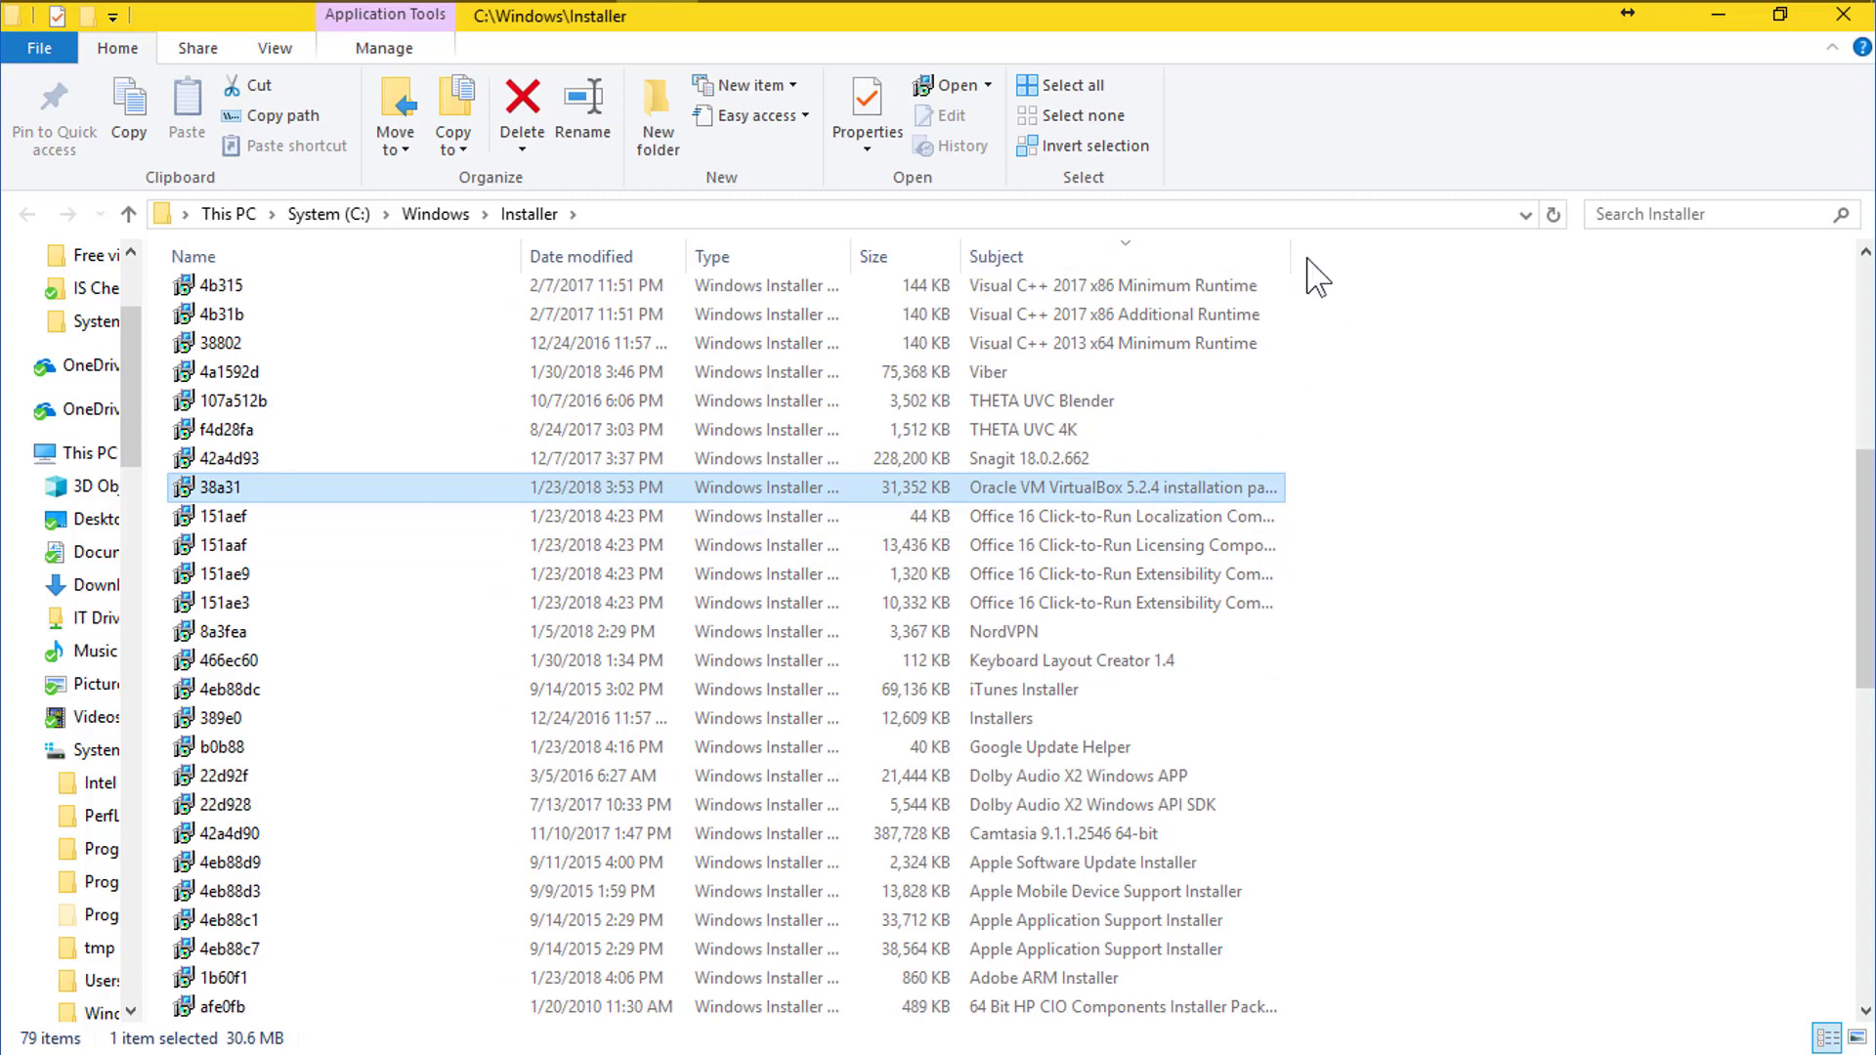
{"action": "left_click_drag", "start_coordinate": [1294, 243], "coordinate": [1504, 293]}
{"action": "scroll", "coordinate": [1426, 488], "scroll_direction": "down", "scroll_amount": 2}
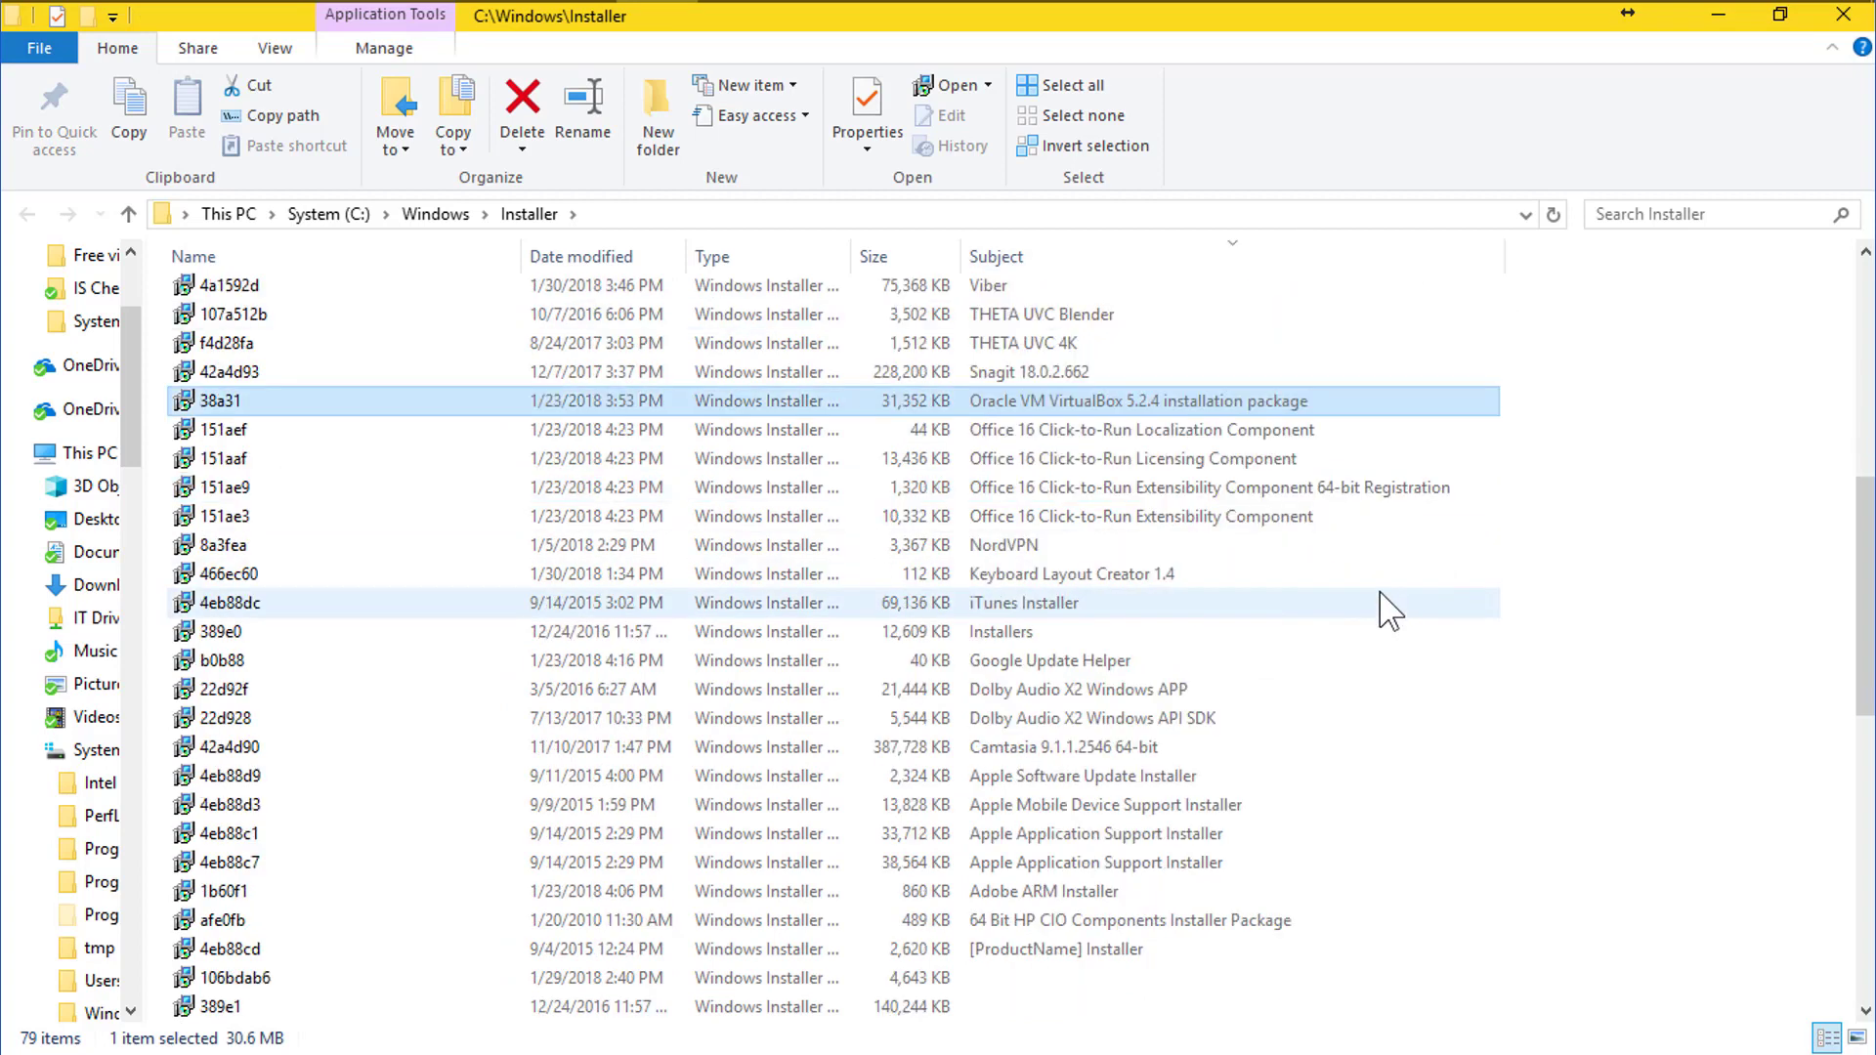
{"action": "left_click", "coordinate": [1252, 435]}
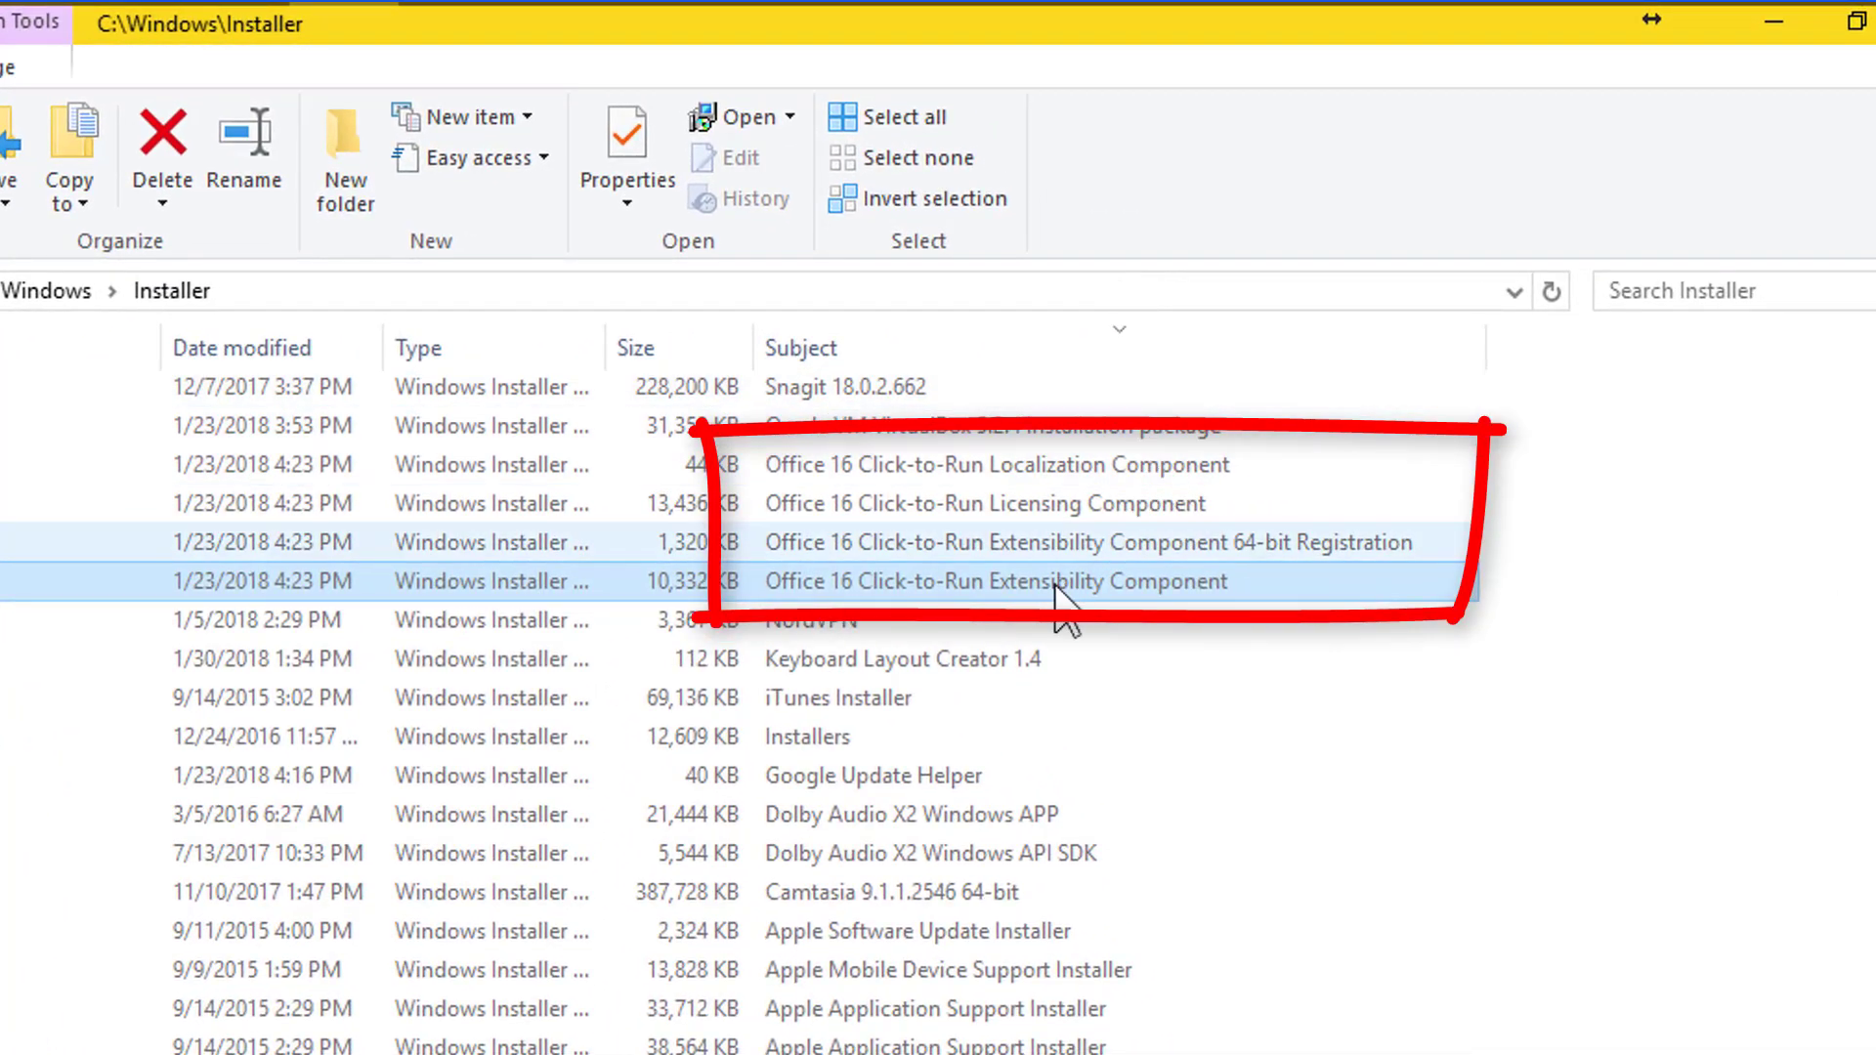
{"action": "left_click", "coordinate": [1022, 553]}
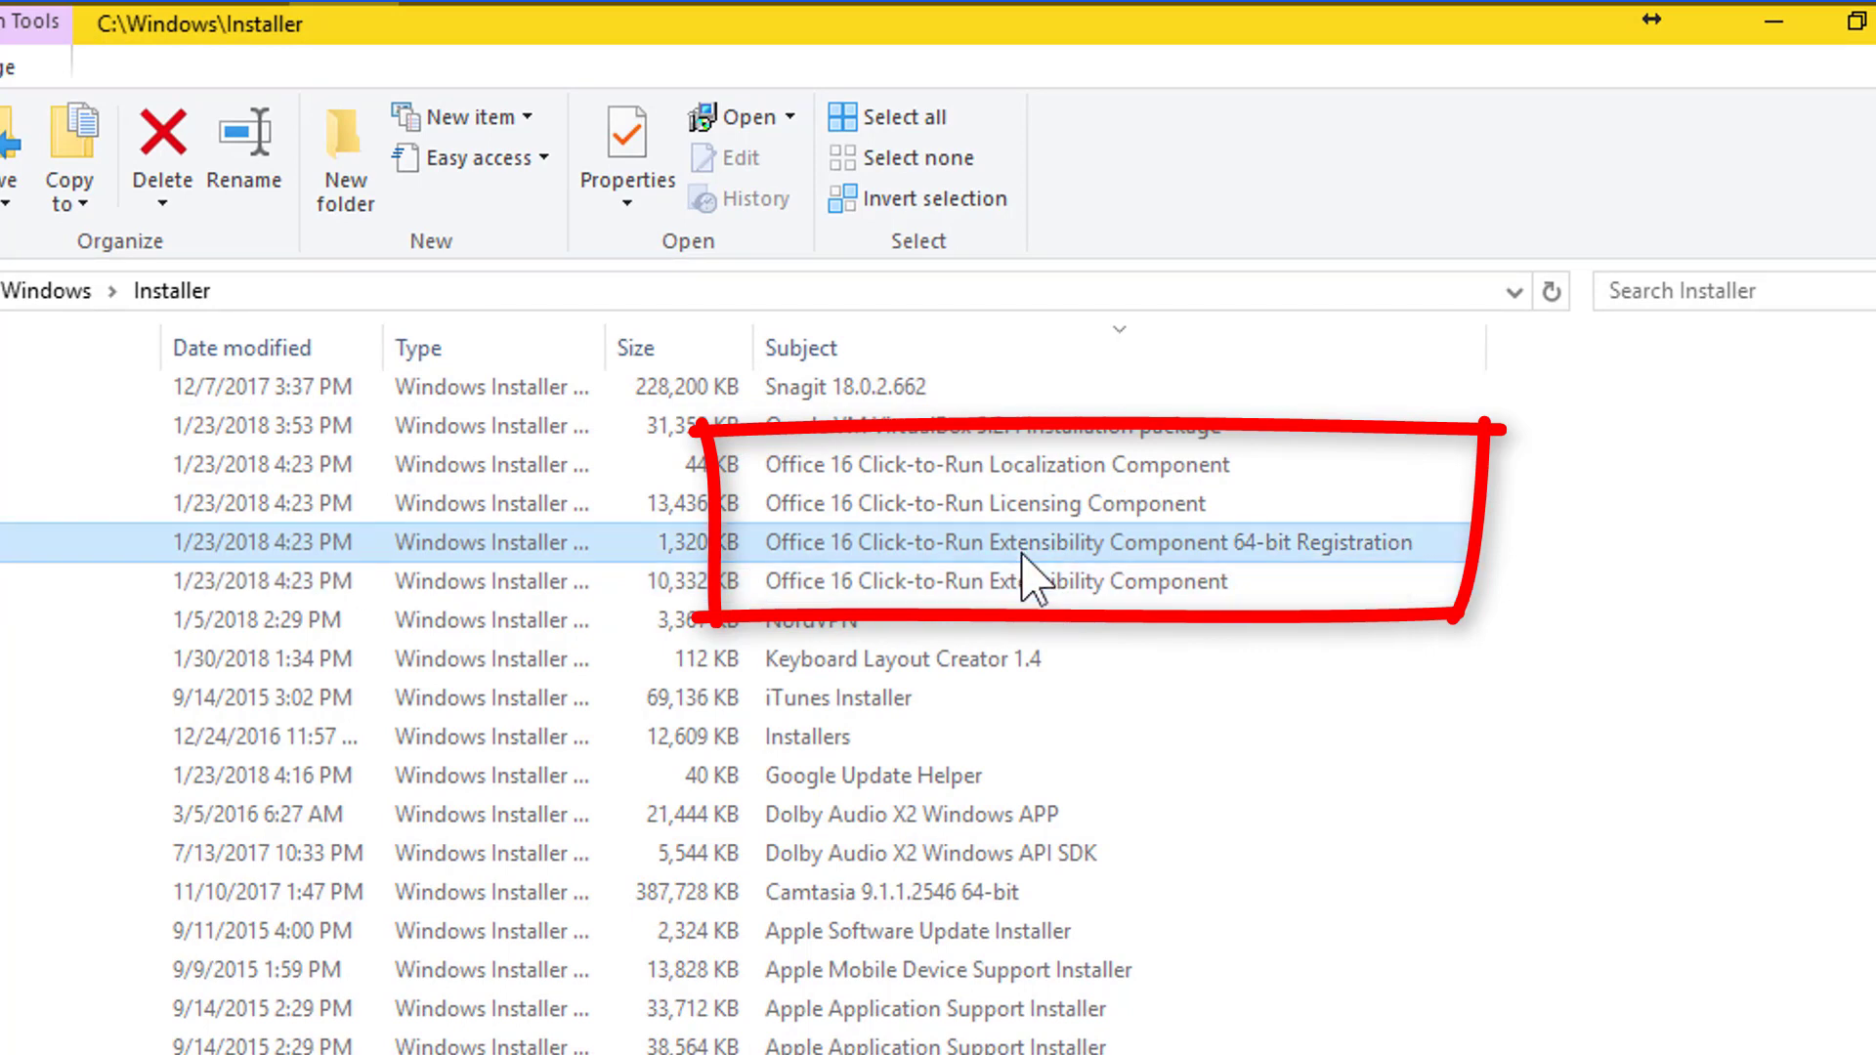
- Uninstall the 151ae9 64-bit Registration package, answering Yes to Windows Installer
{"action": "right_click", "coordinate": [1154, 544]}
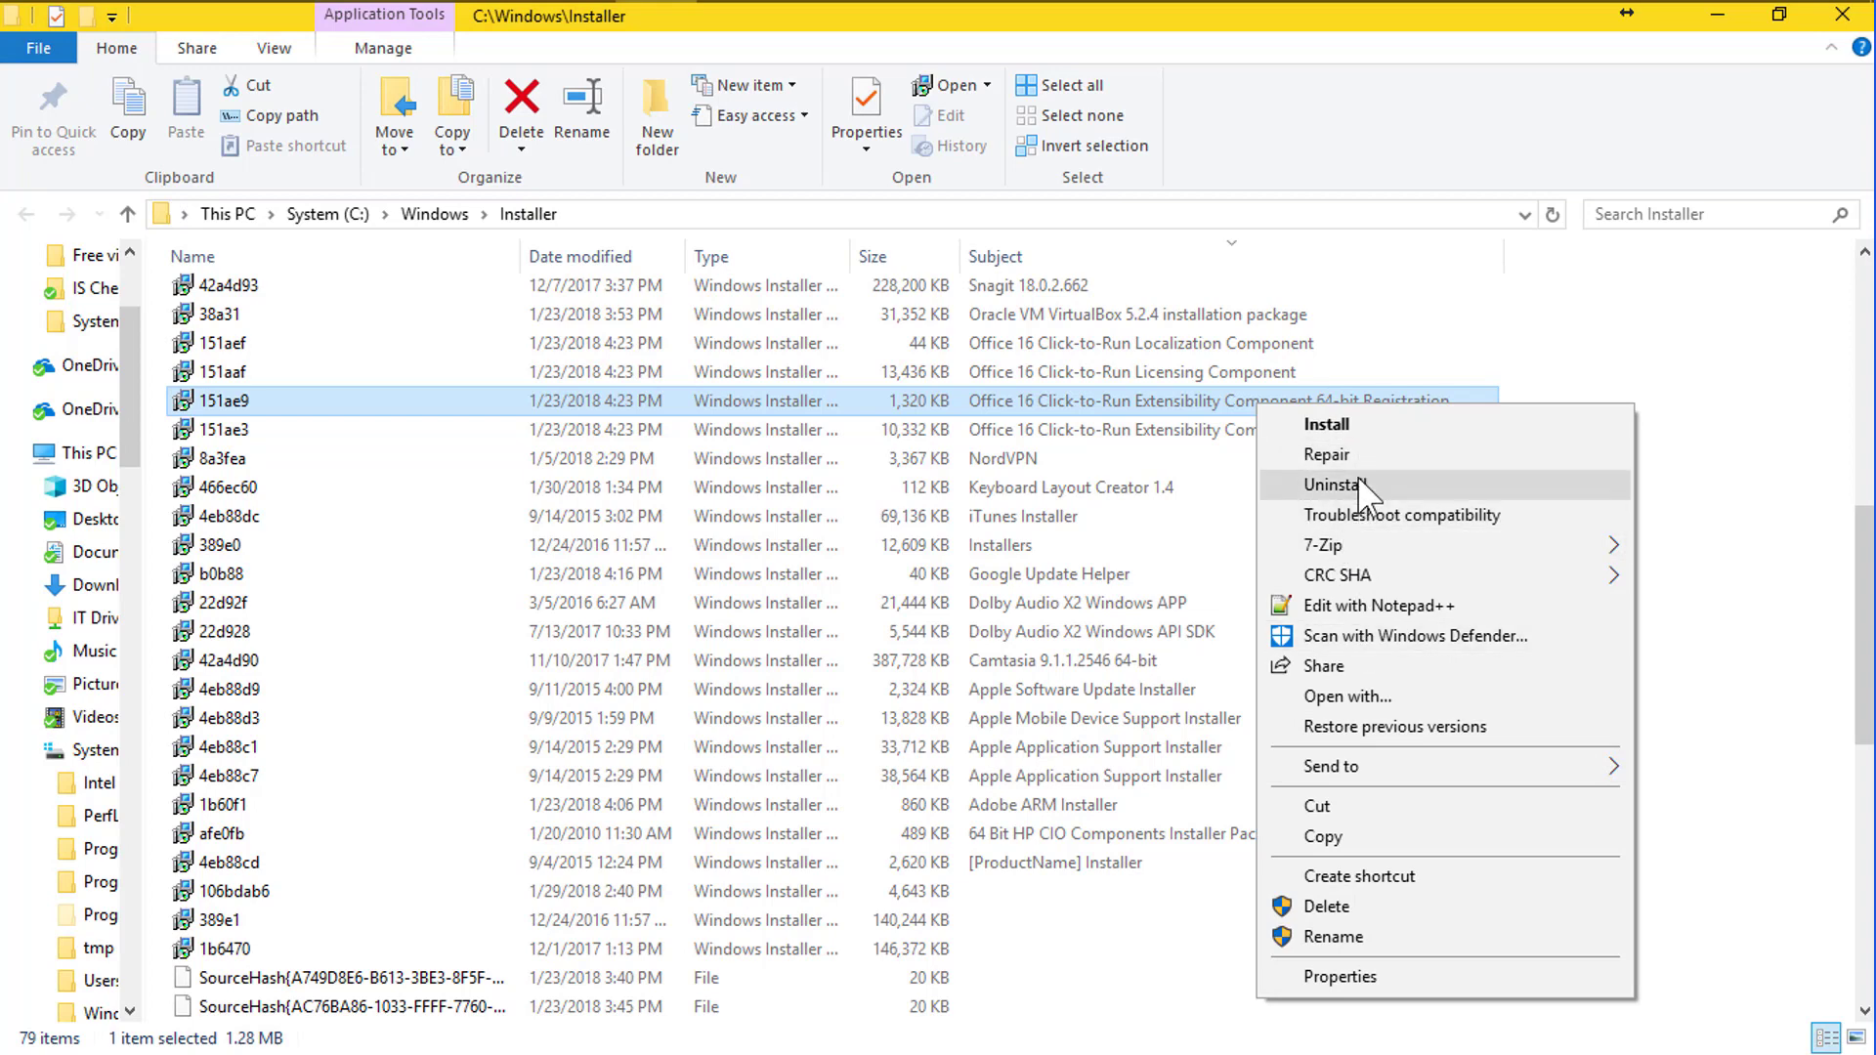
{"action": "left_click", "coordinate": [1385, 489]}
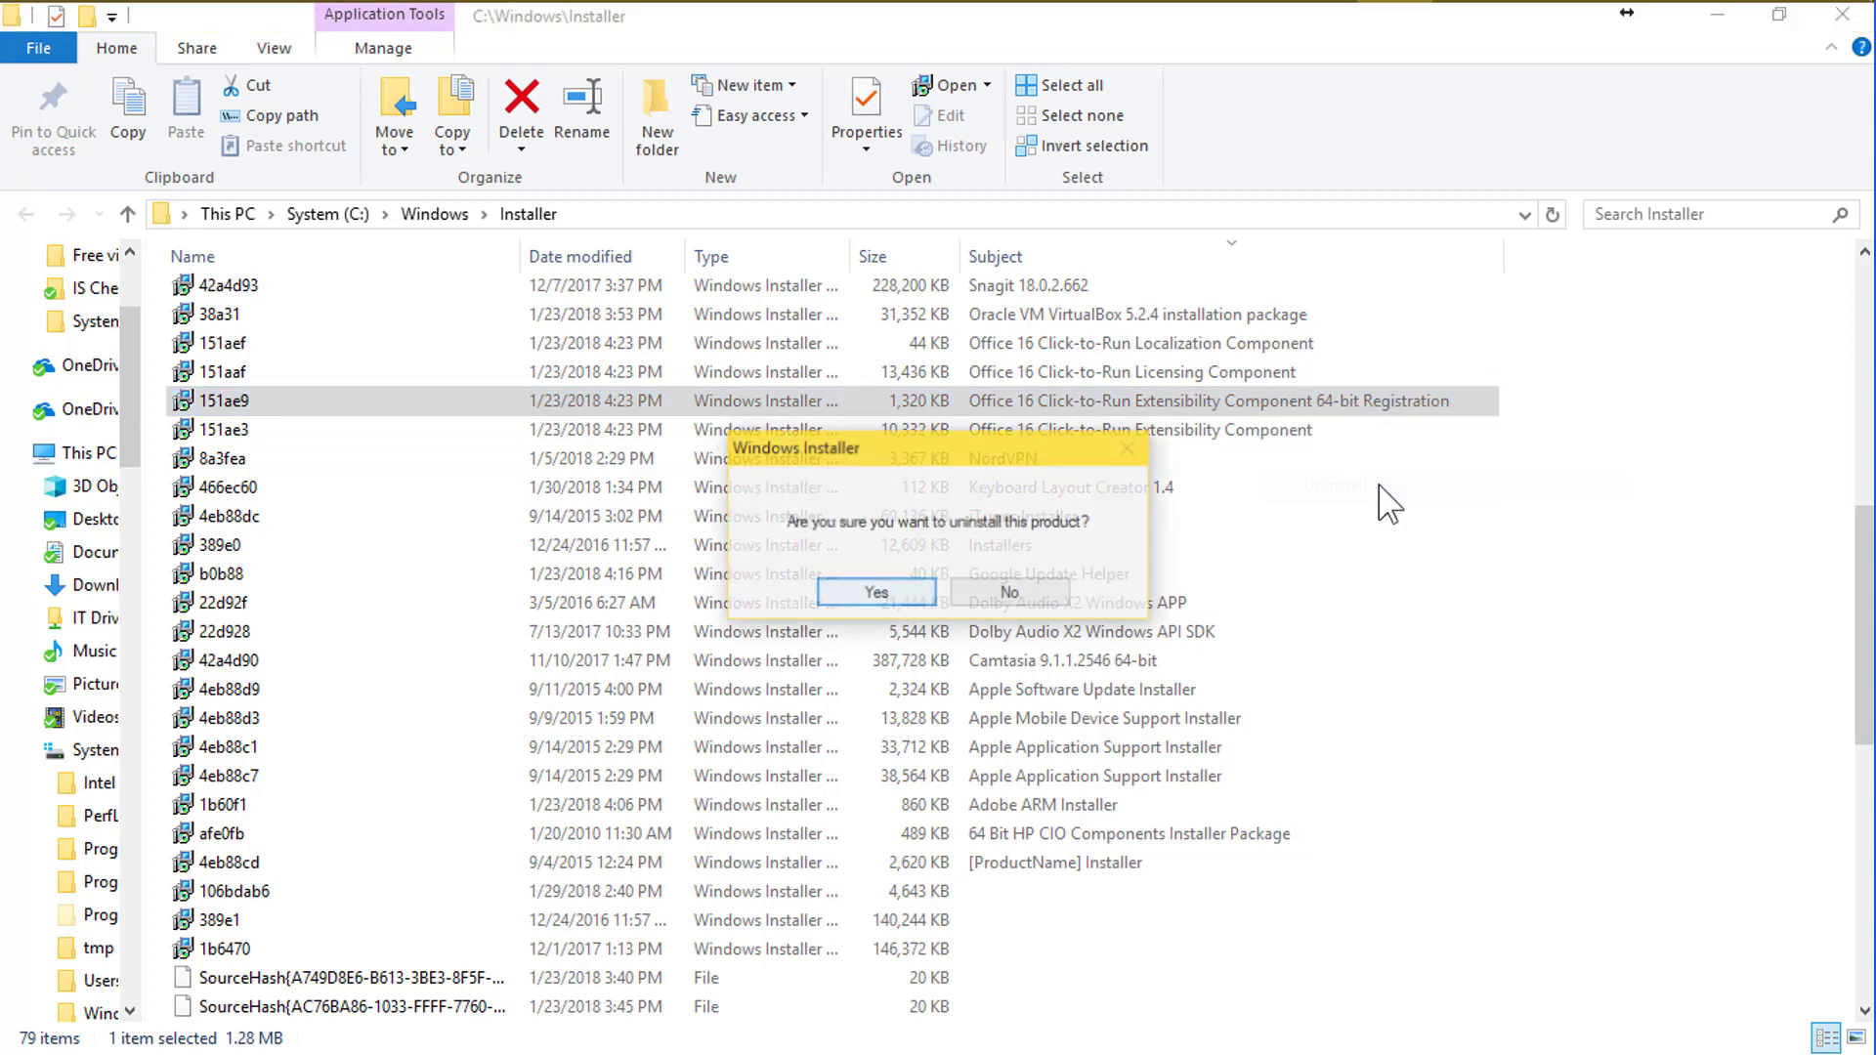
{"action": "left_click", "coordinate": [876, 593]}
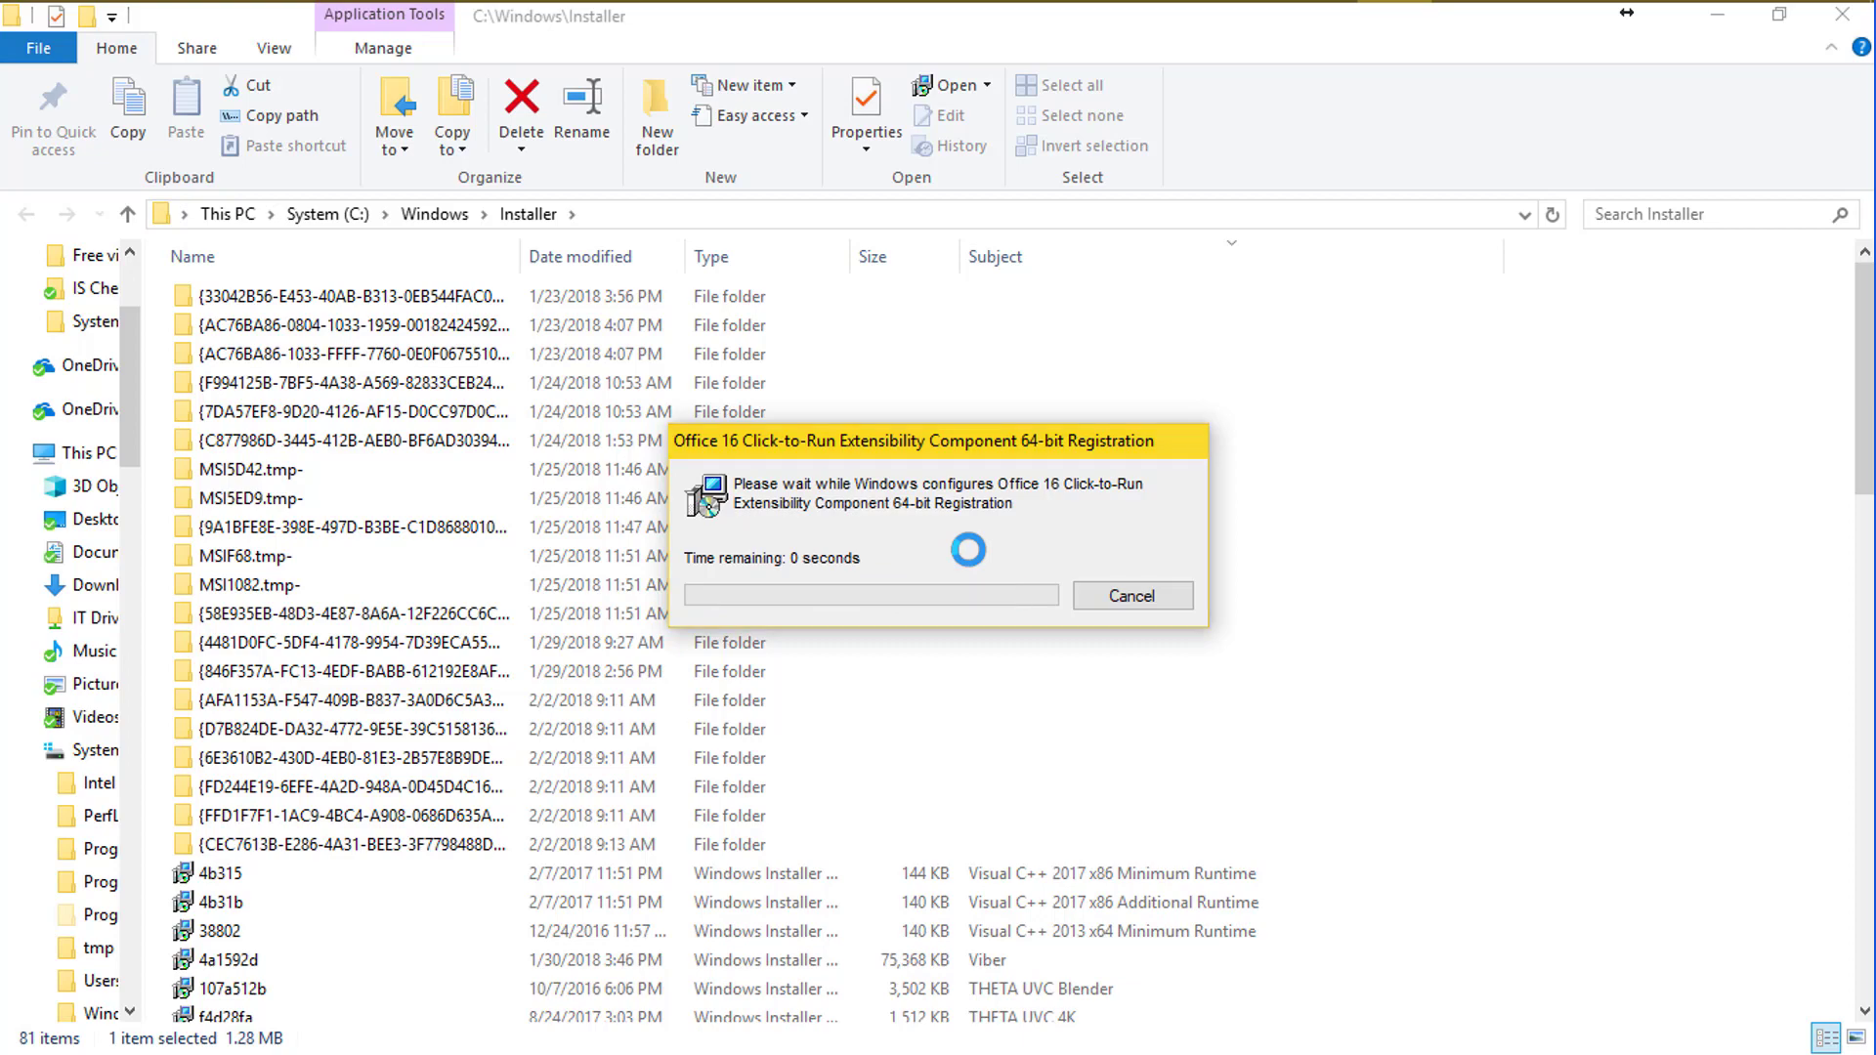
{"action": "scroll", "coordinate": [972, 625], "scroll_direction": "down", "scroll_amount": 8}
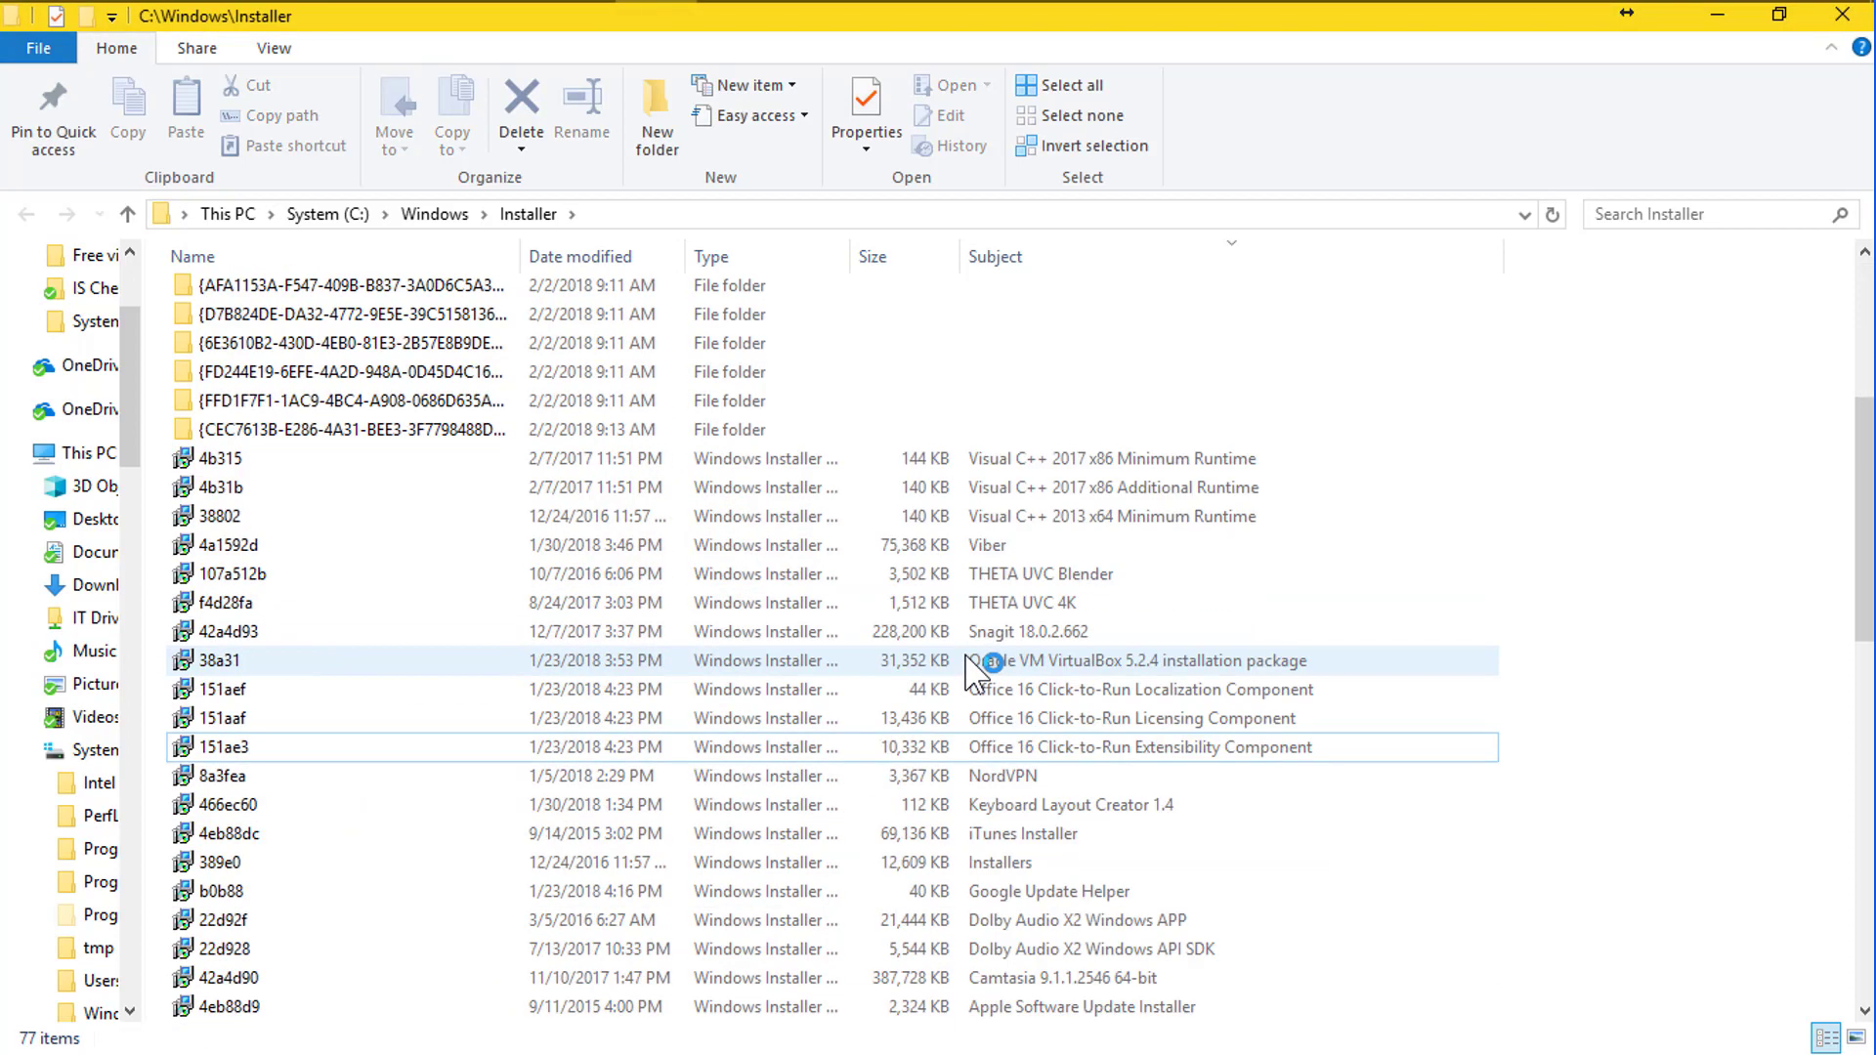
{"action": "left_click", "coordinate": [977, 459]}
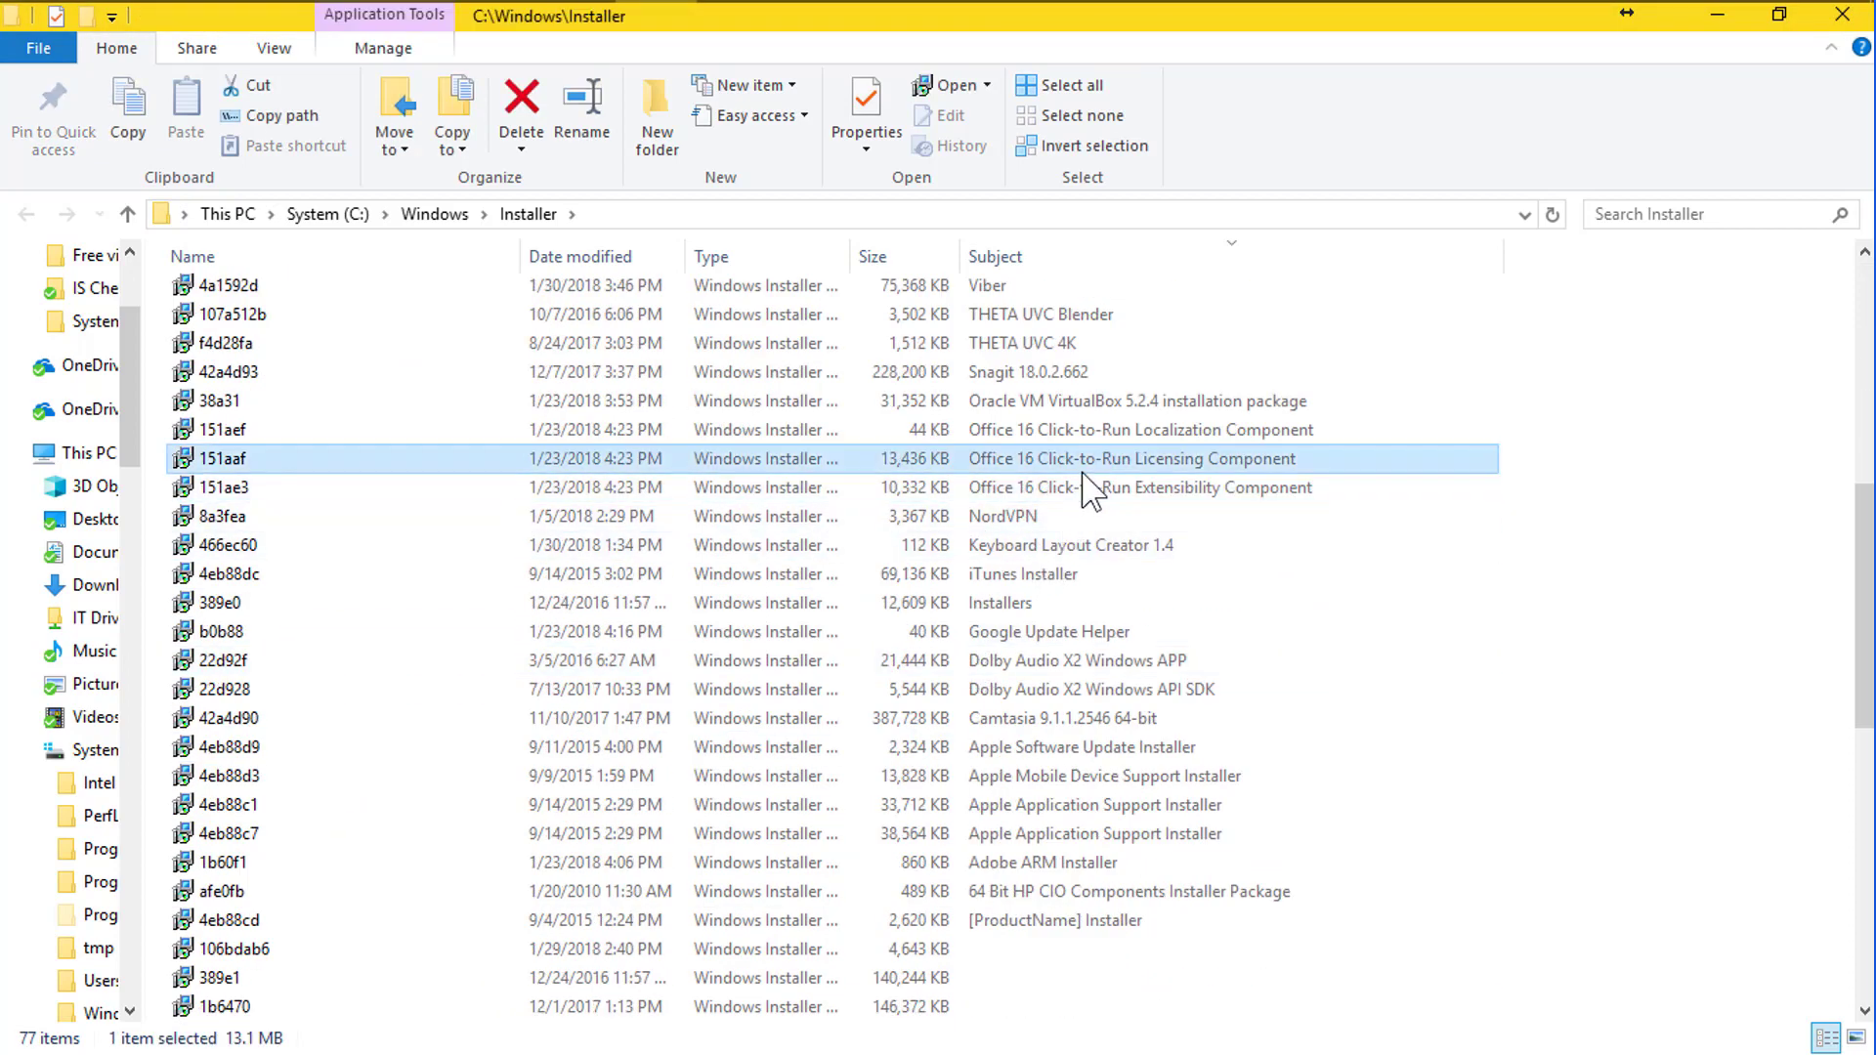
{"action": "left_click", "coordinate": [1153, 486]}
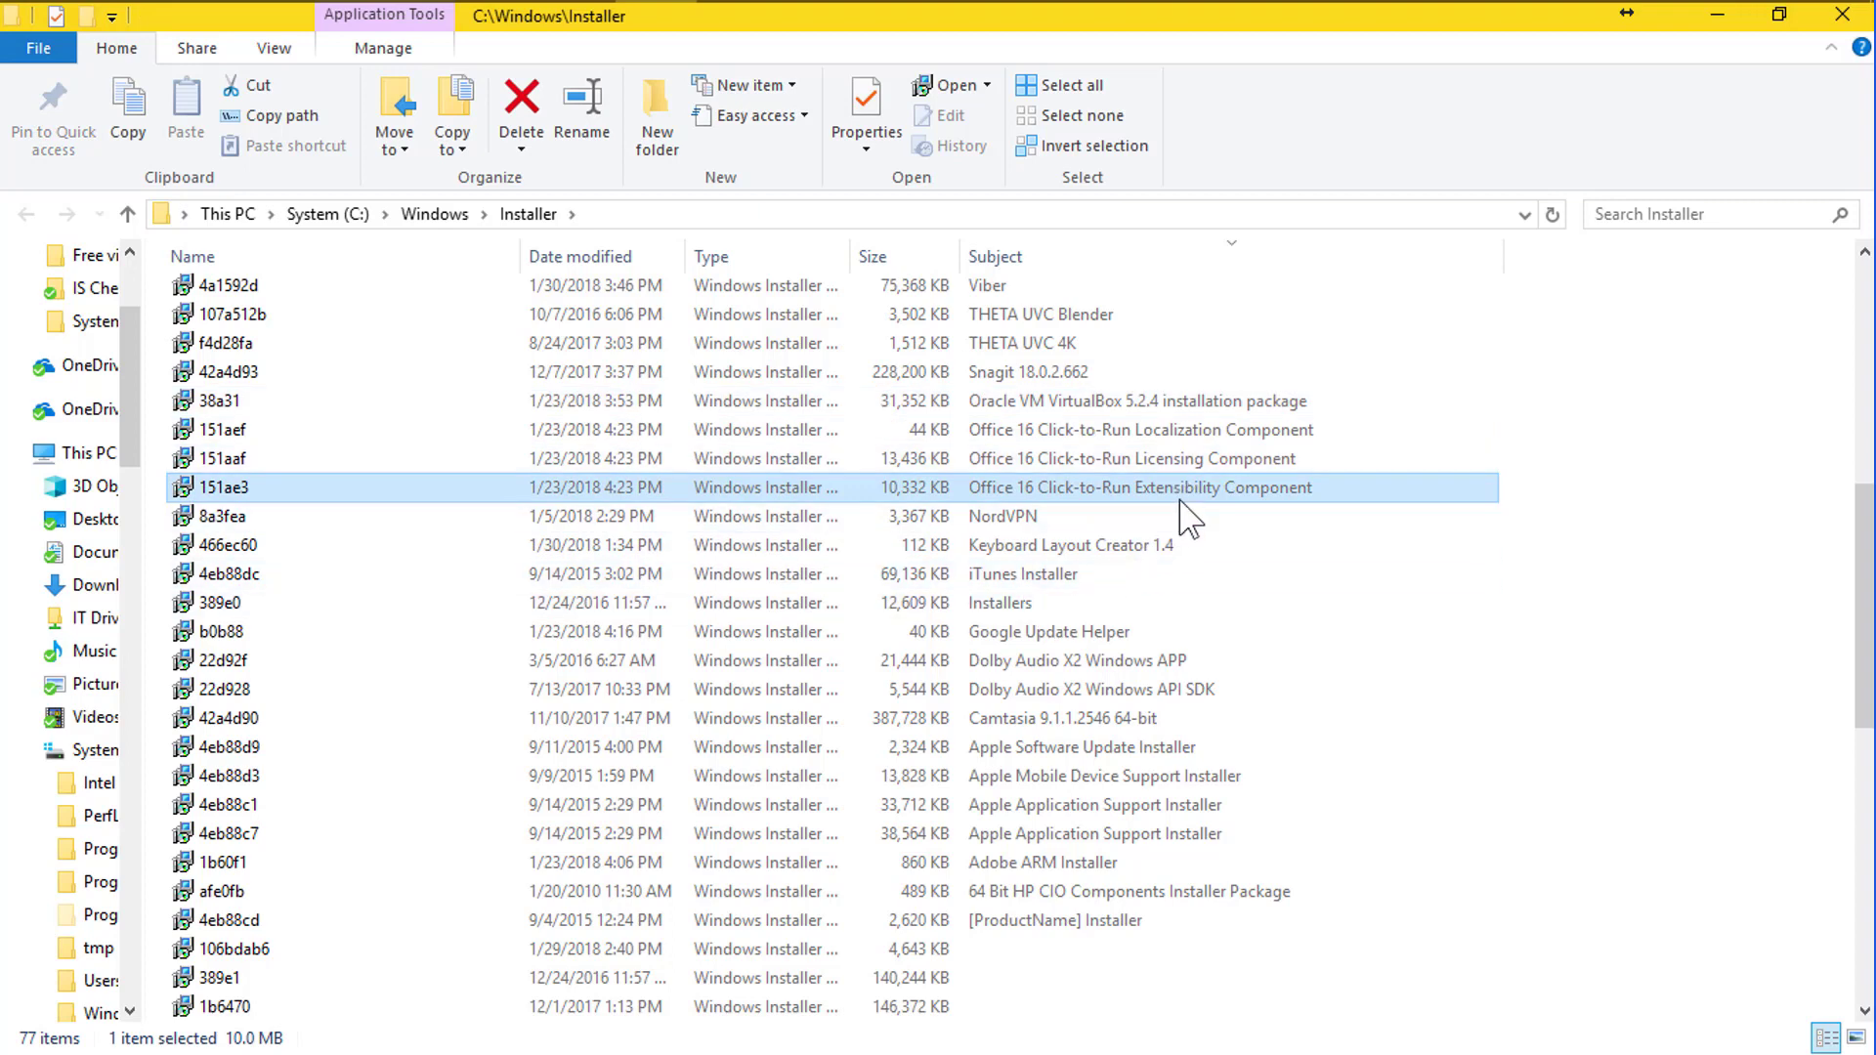
{"action": "right_click", "coordinate": [1178, 489]}
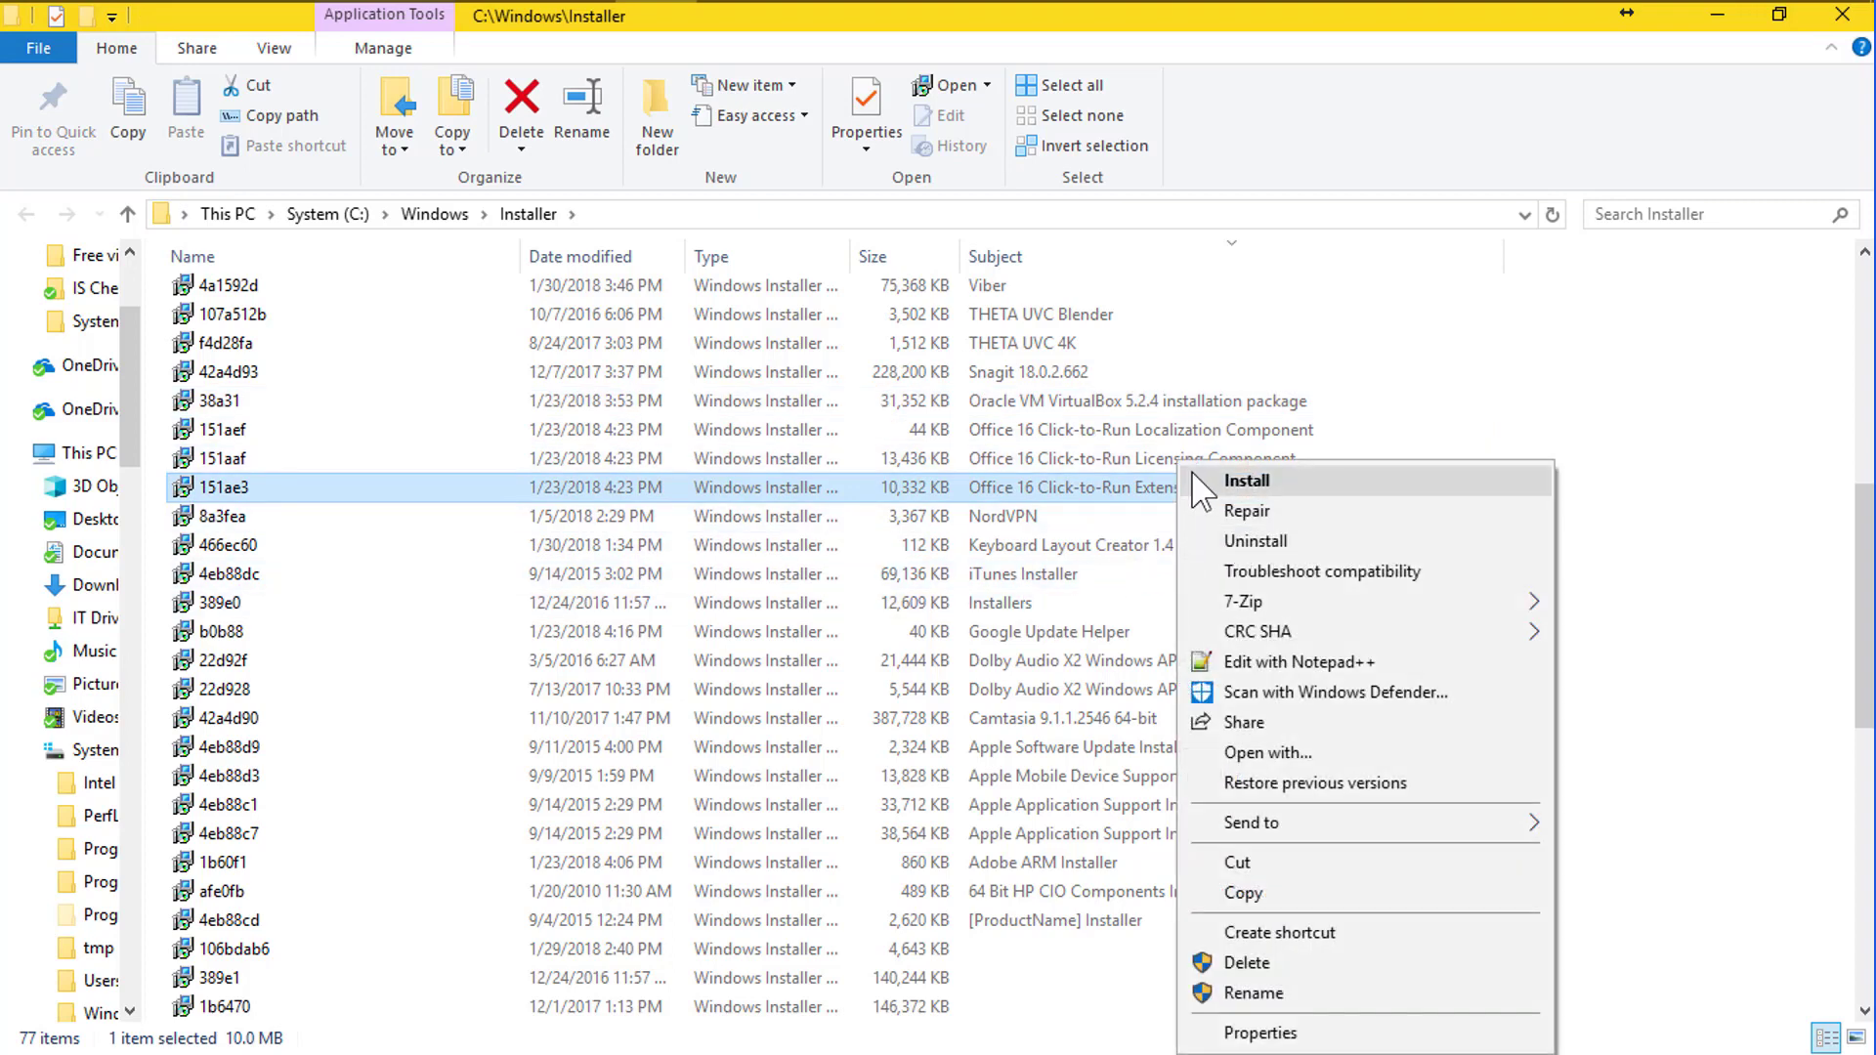
{"action": "right_click", "coordinate": [1159, 455]}
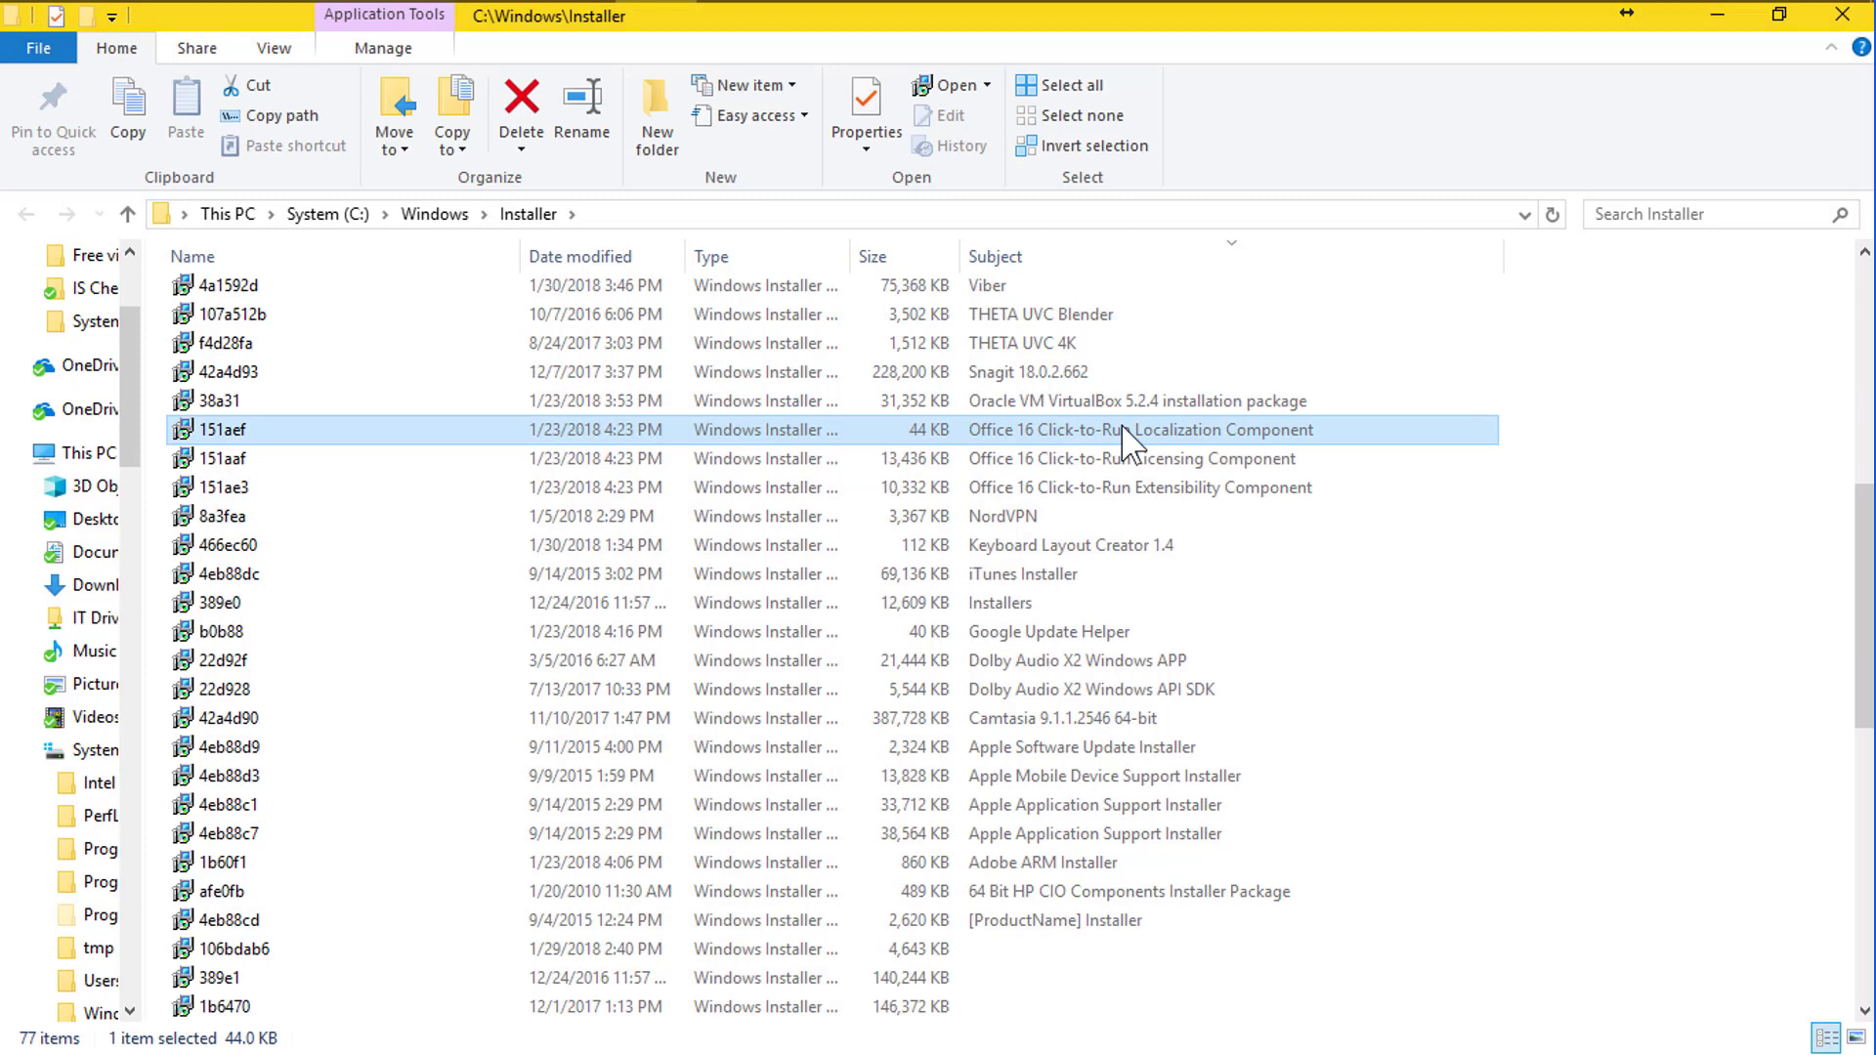
{"action": "right_click", "coordinate": [1124, 429]}
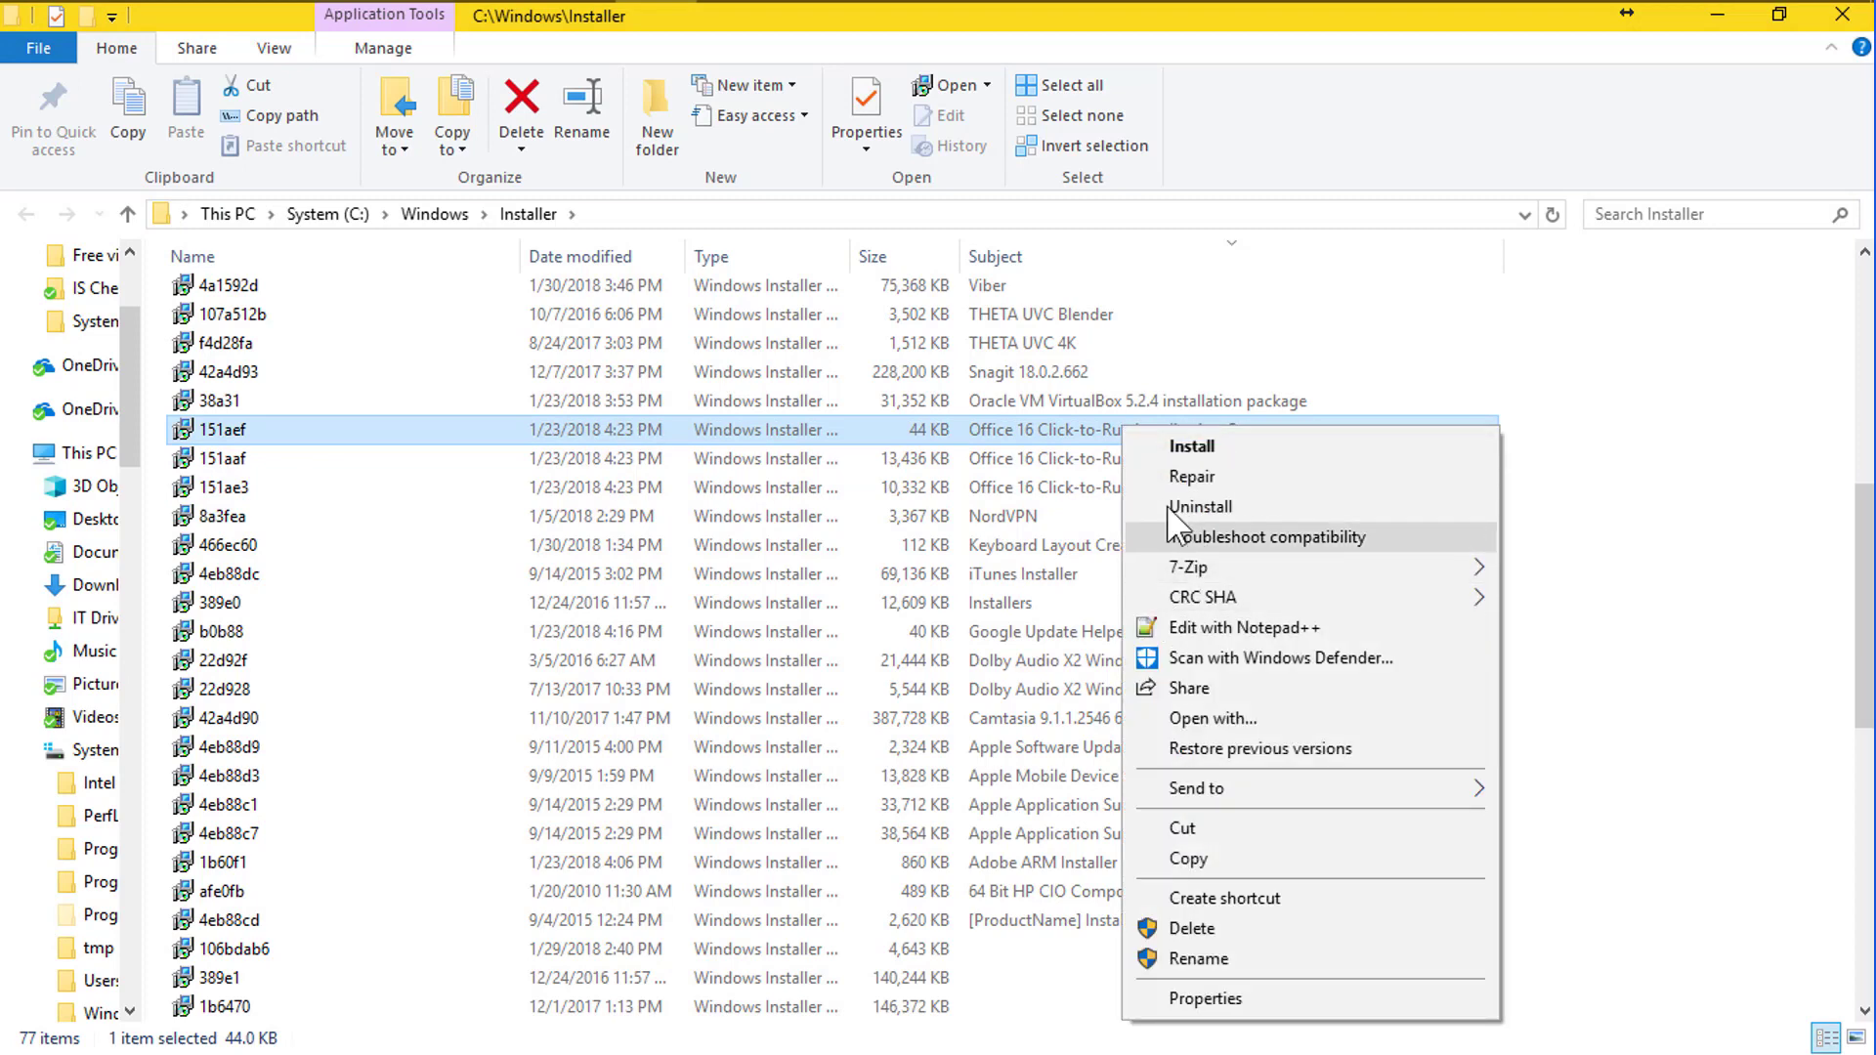
{"action": "left_click", "coordinate": [1095, 458]}
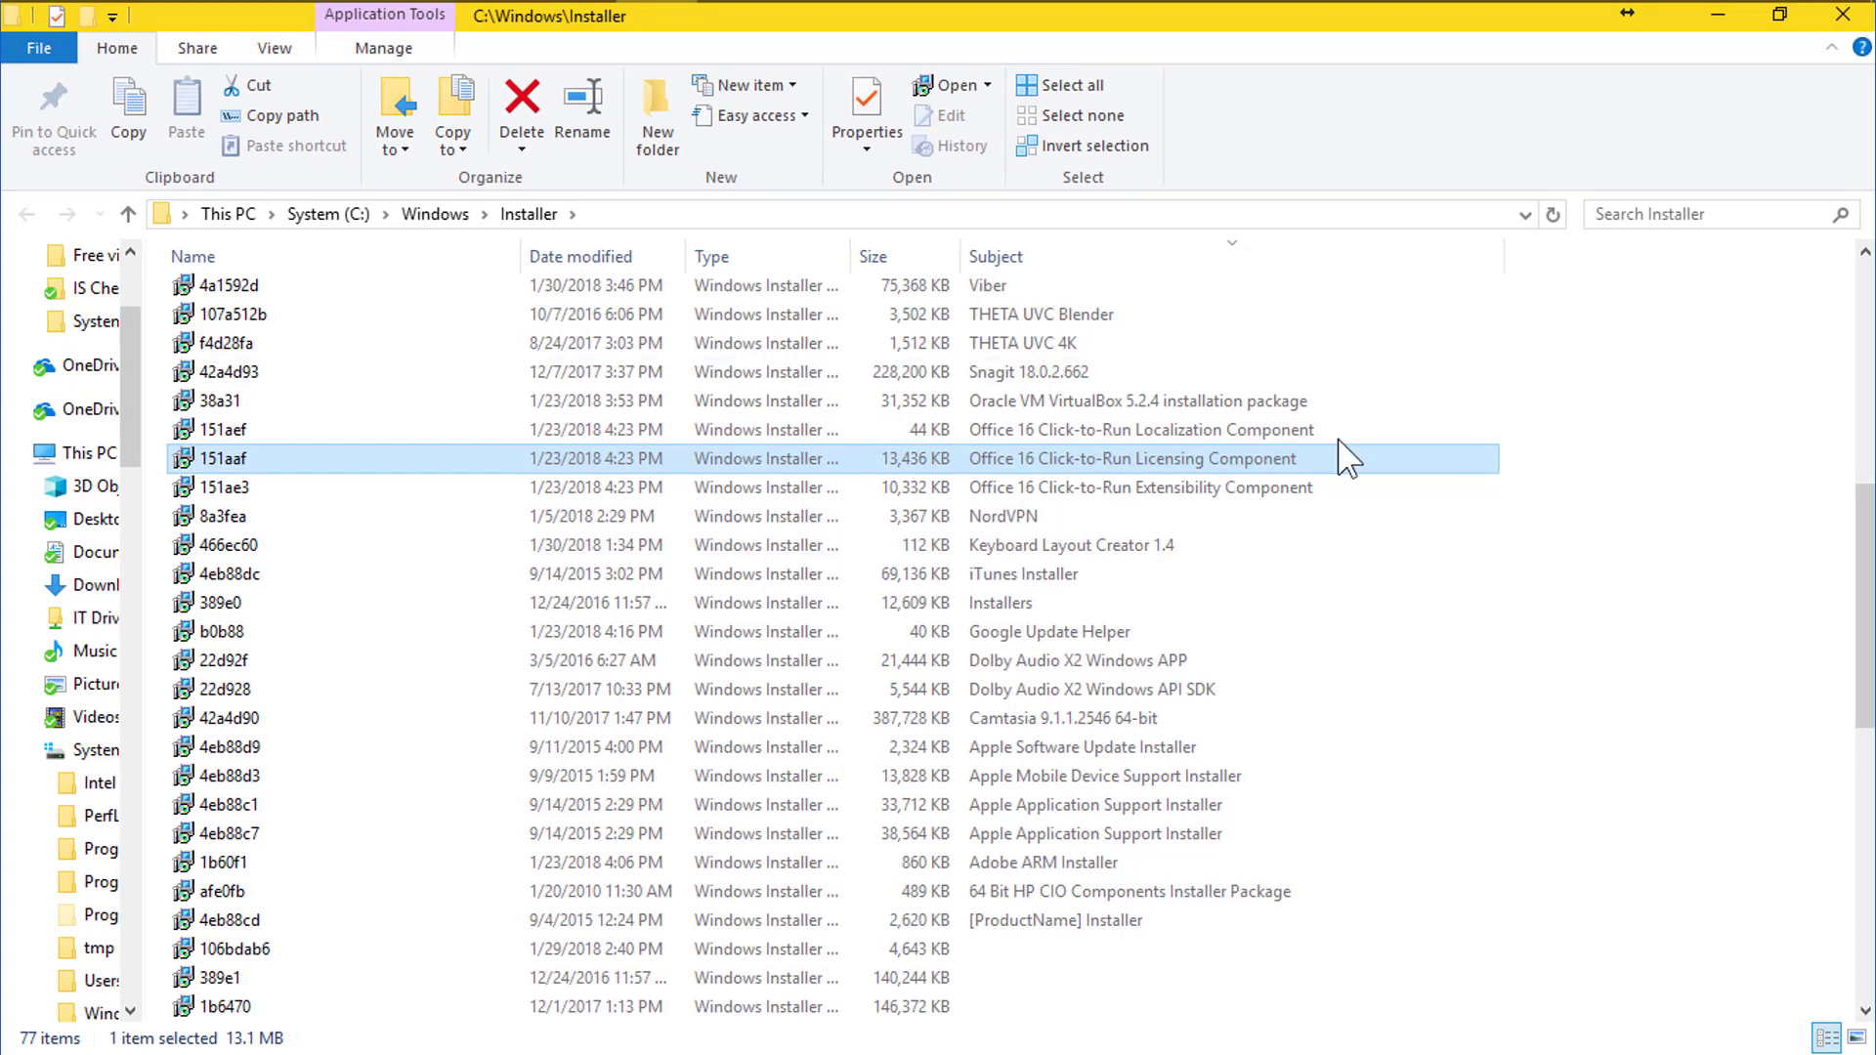
{"action": "left_click", "coordinate": [1719, 16]}
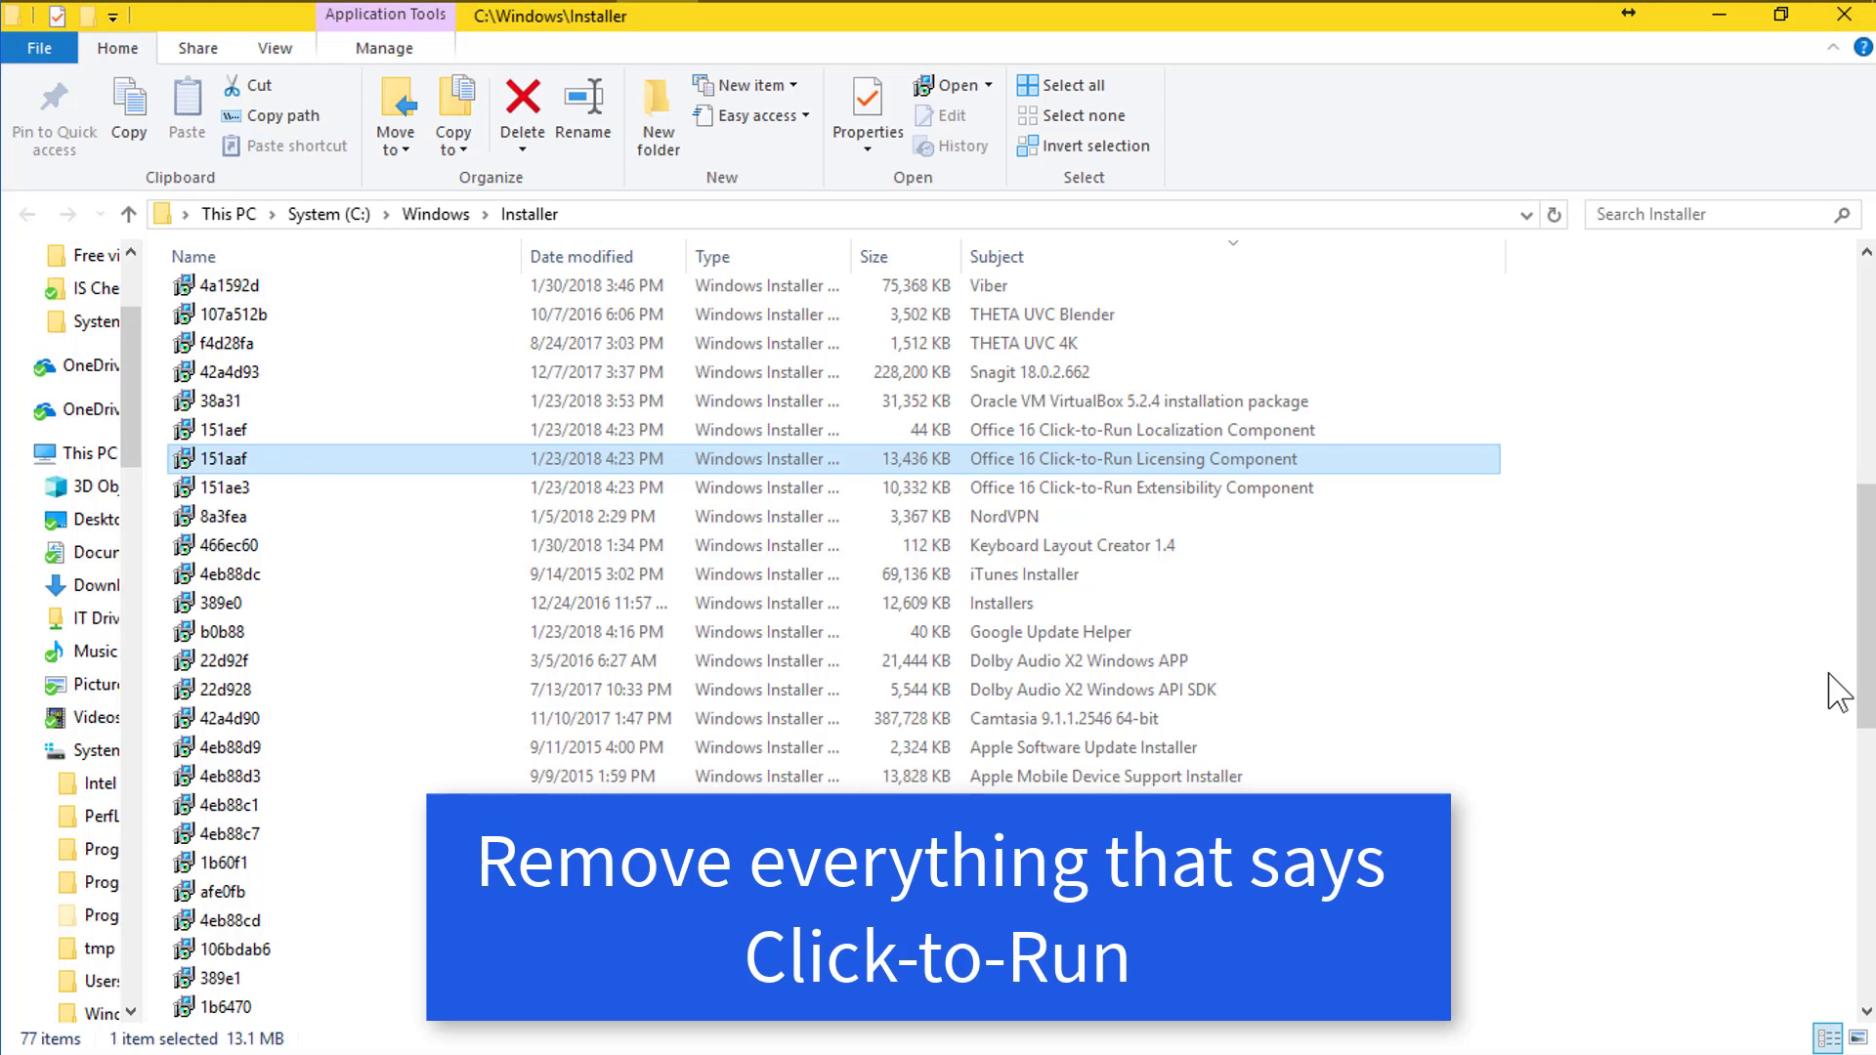
- Uninstall the 151ae3 Extensibility Component package, confirm Yes, and move the progress box aside
{"action": "left_click", "coordinate": [1158, 487]}
{"action": "right_click", "coordinate": [1159, 489]}
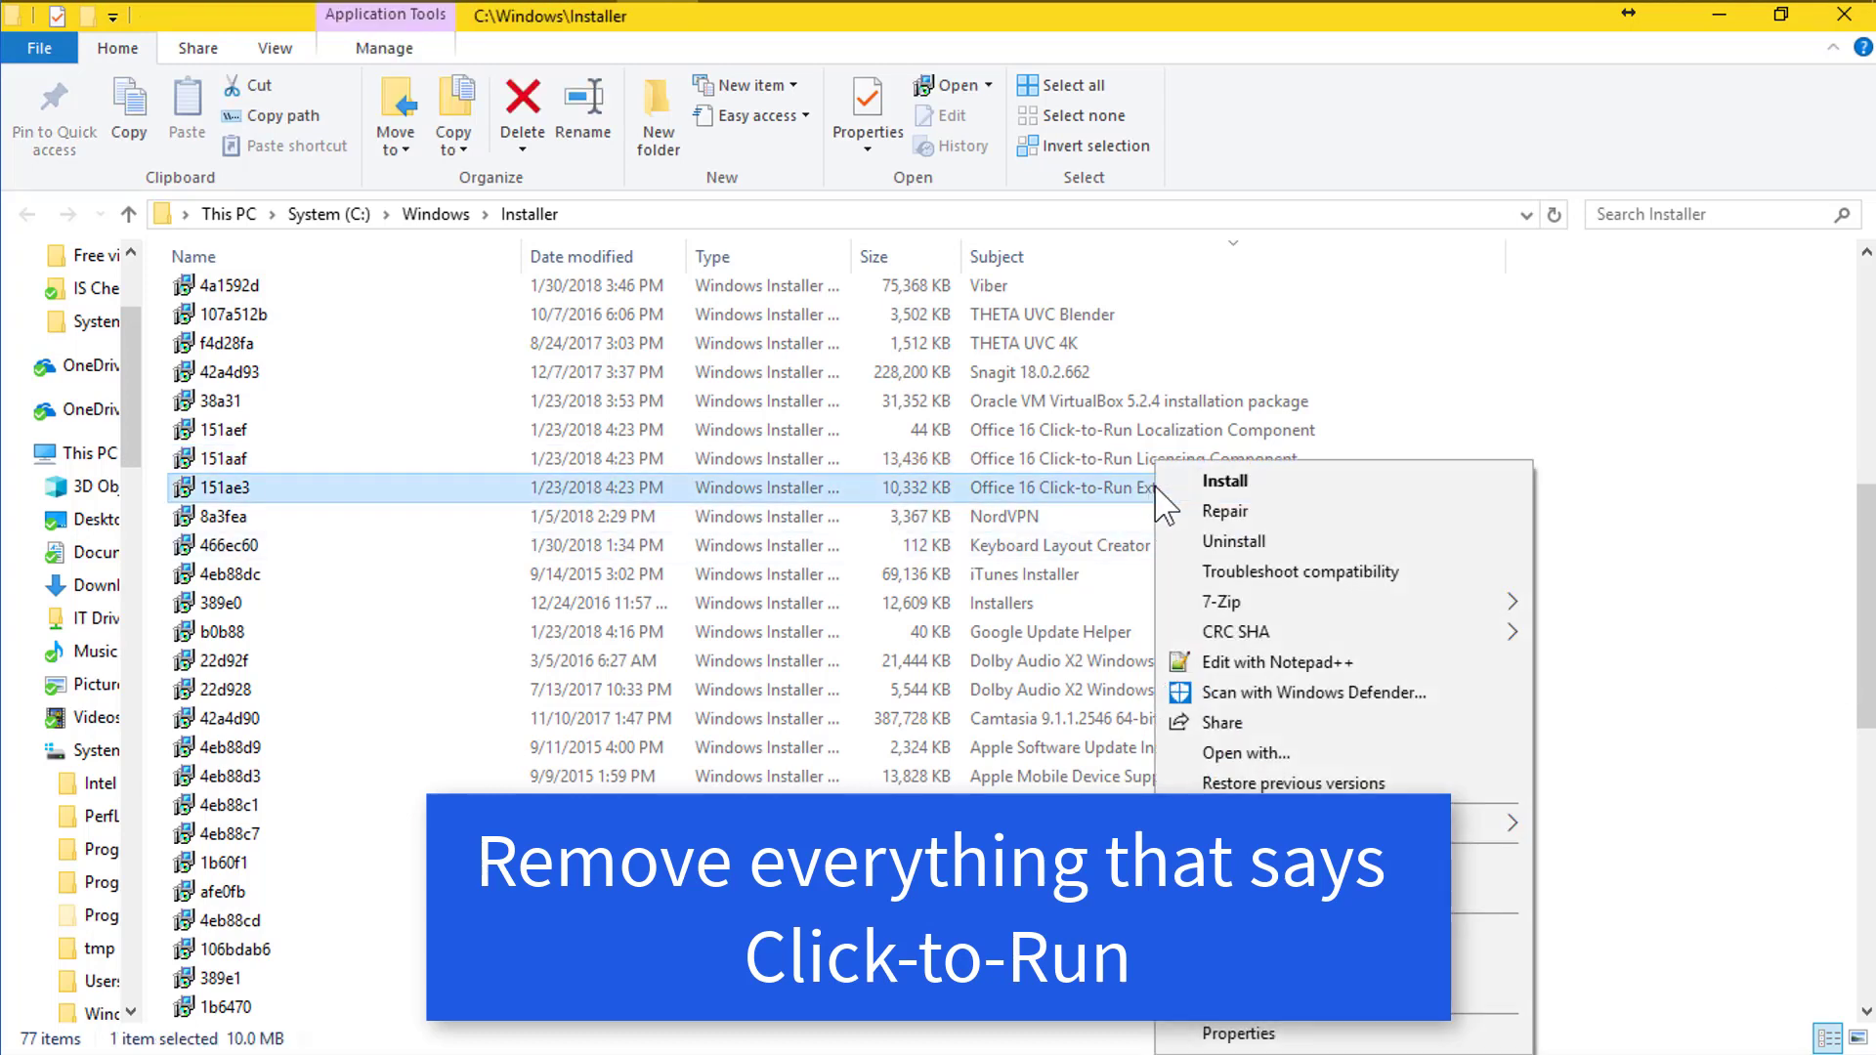
{"action": "left_click", "coordinate": [1255, 542]}
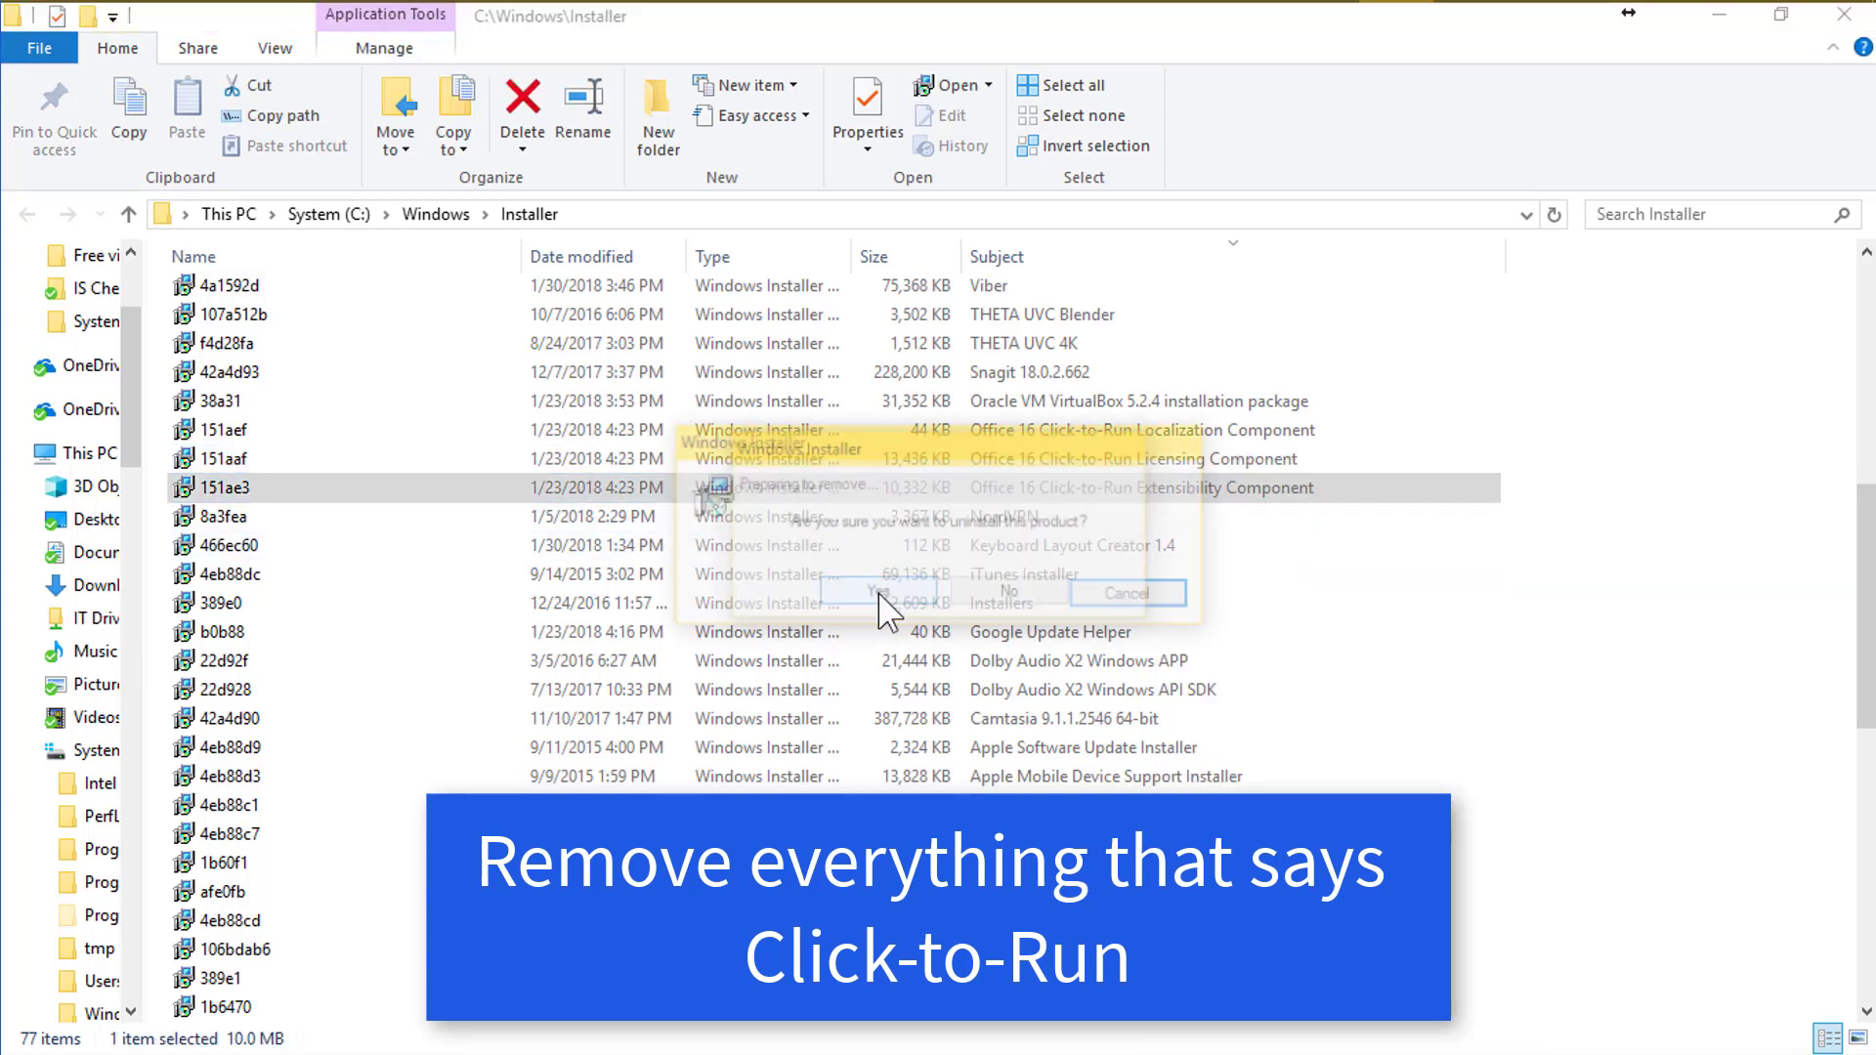
{"action": "left_click", "coordinate": [877, 593]}
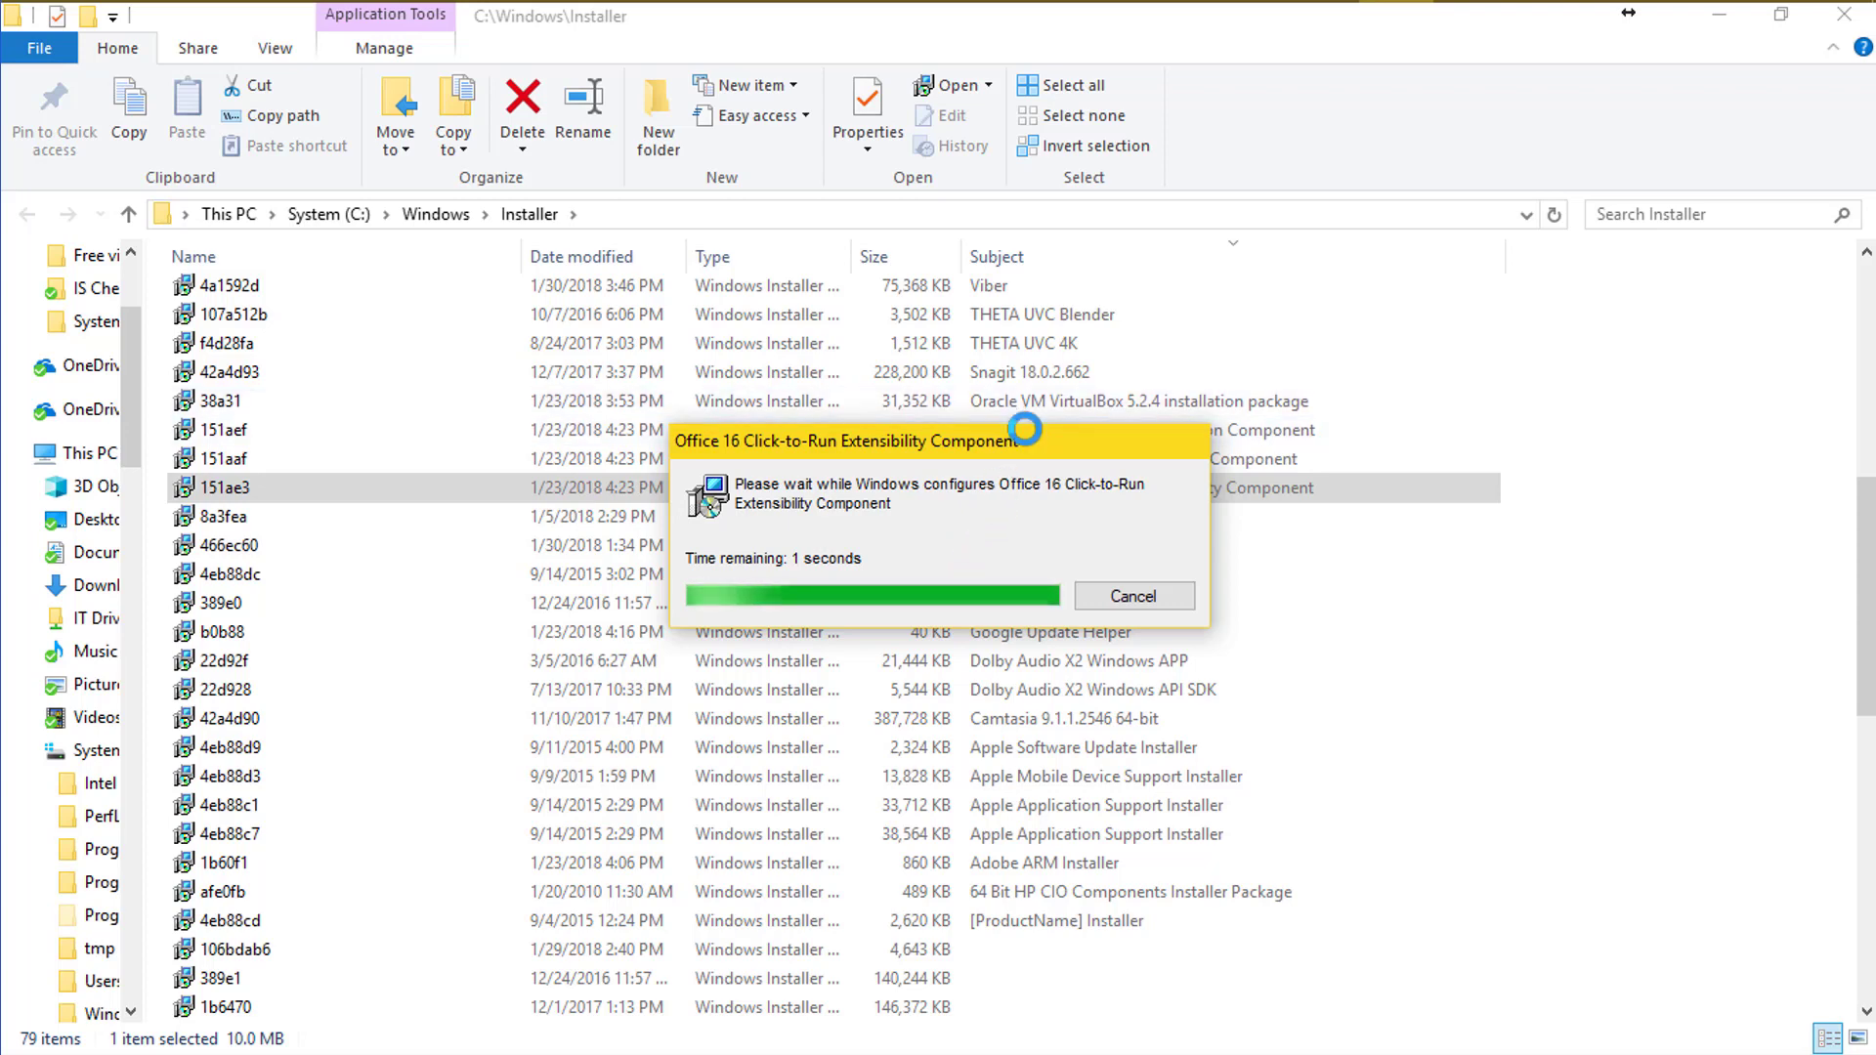
{"action": "left_click_drag", "start_coordinate": [1011, 452], "coordinate": [981, 695]}
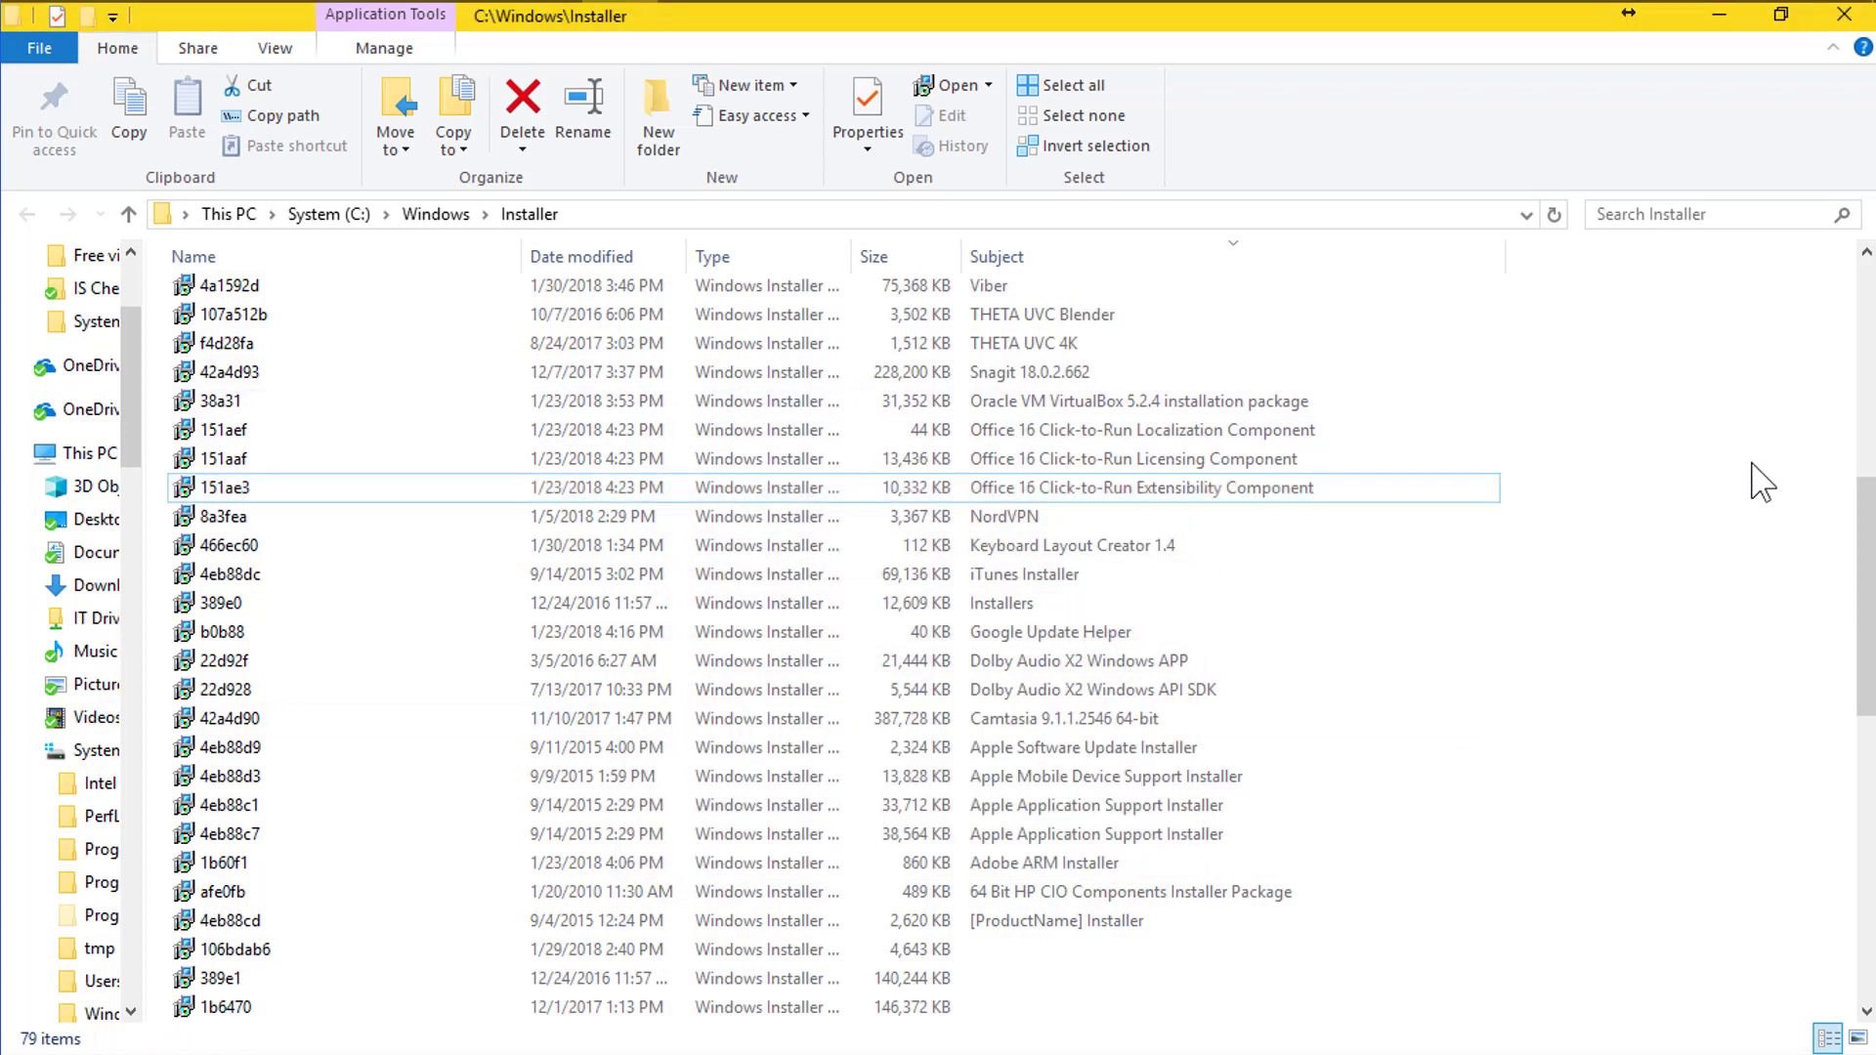
- Refresh the Installer folder listing and scroll to the remaining packages
{"action": "right_click", "coordinate": [1759, 469]}
{"action": "left_click", "coordinate": [1728, 577]}
{"action": "scroll", "coordinate": [1215, 635], "scroll_direction": "down", "scroll_amount": 7}
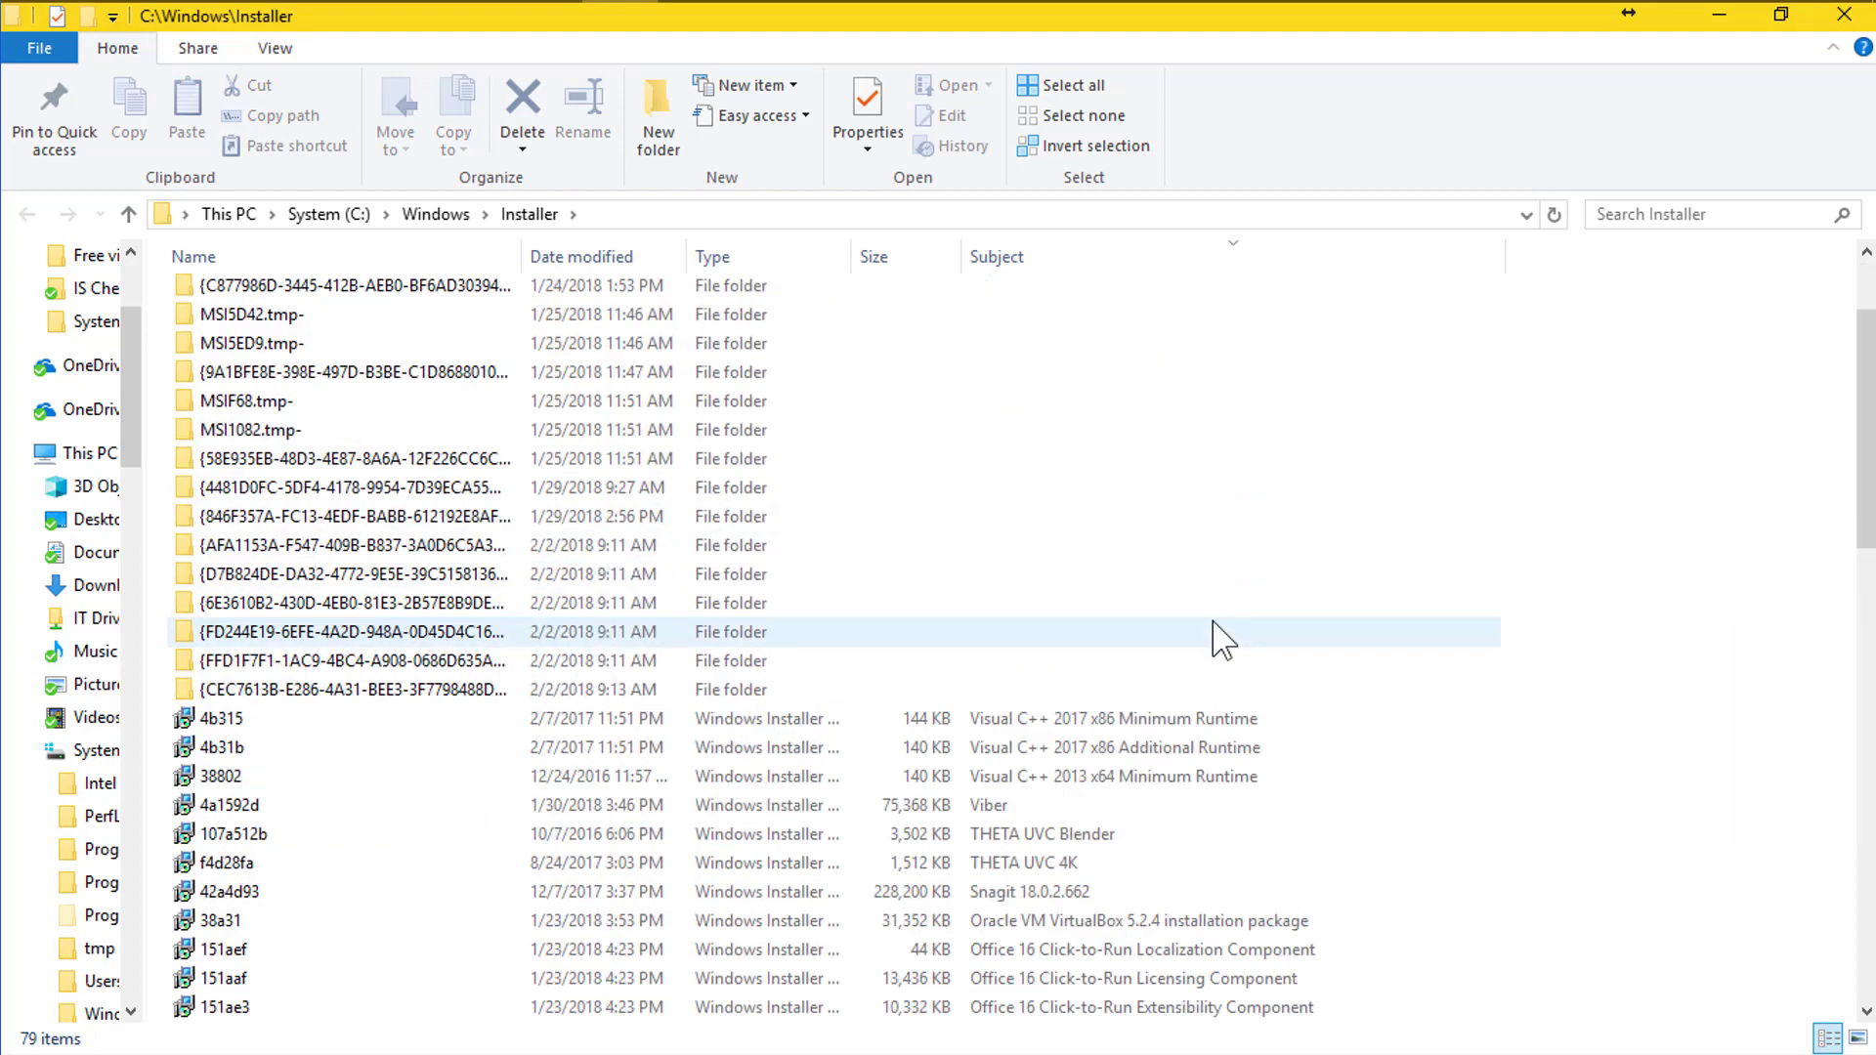
{"action": "scroll", "coordinate": [1208, 694], "scroll_direction": "down", "scroll_amount": 2}
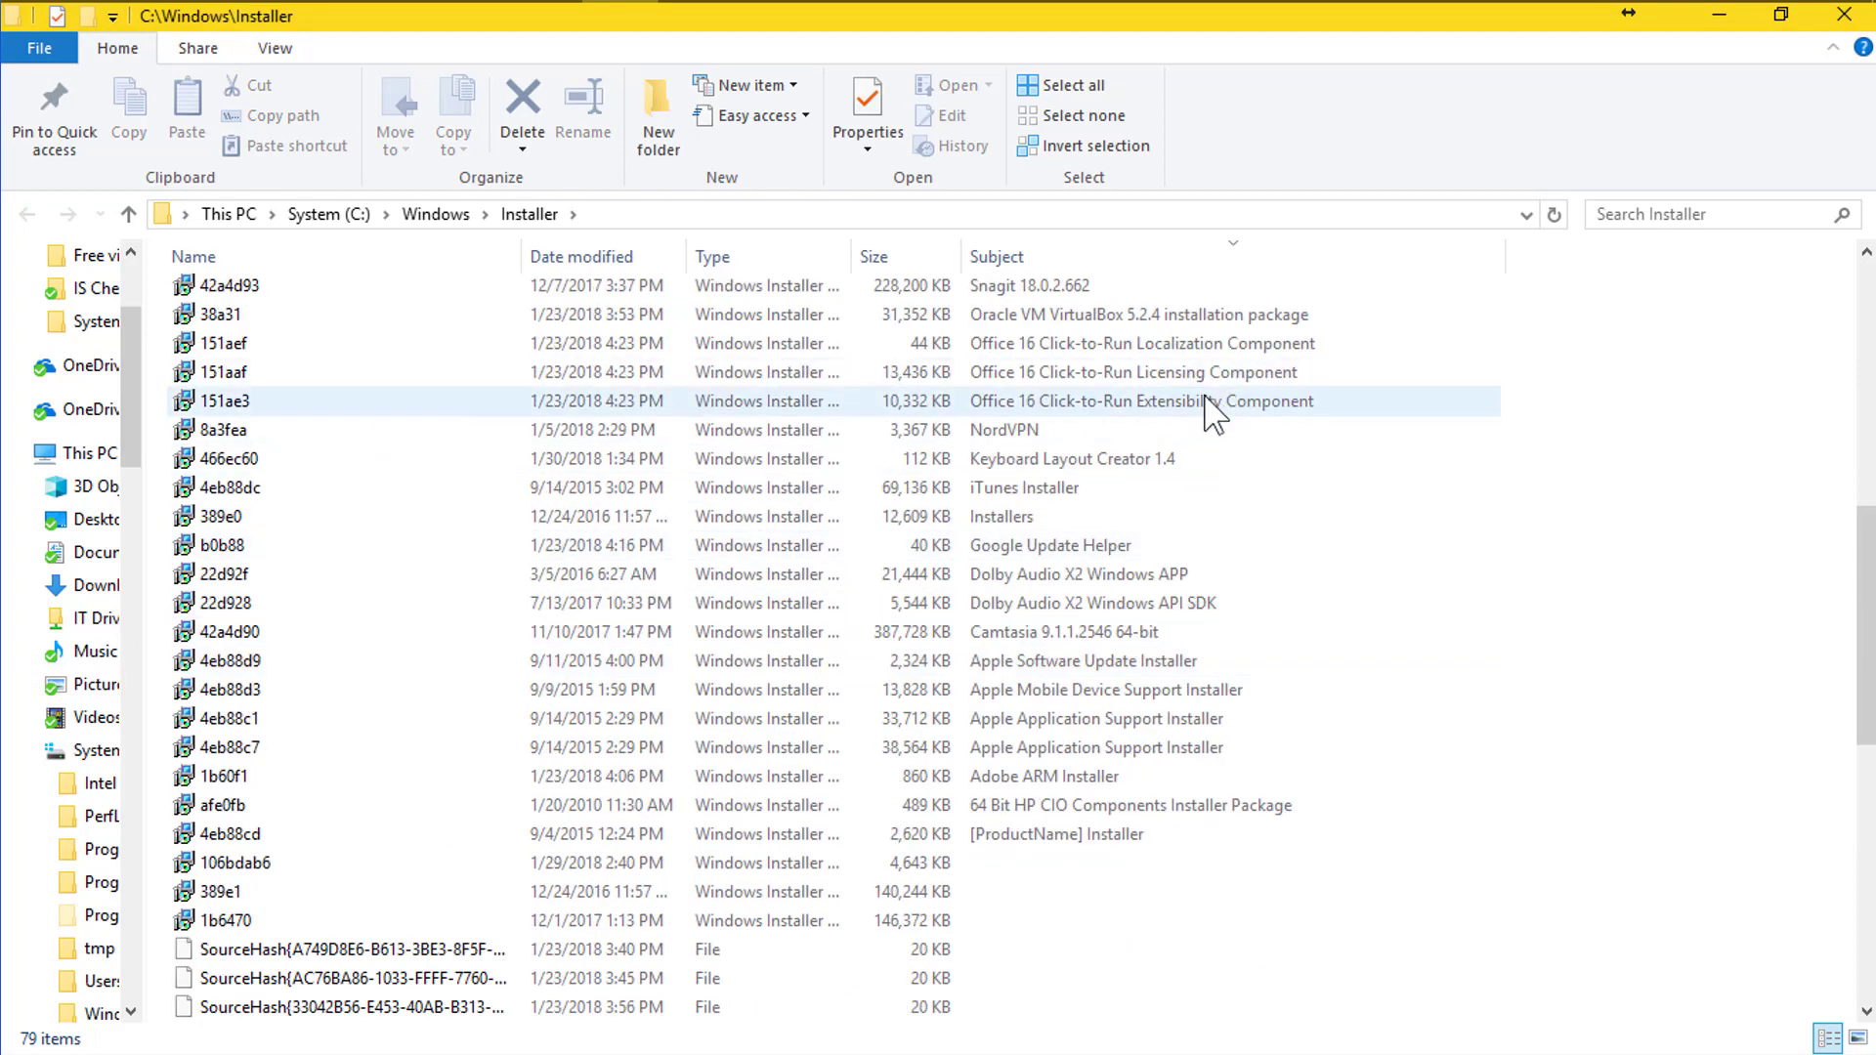
- Rerun the 151ae3 Extensibility Component installer until it disappears from the list
{"action": "double_click", "coordinate": [1202, 400]}
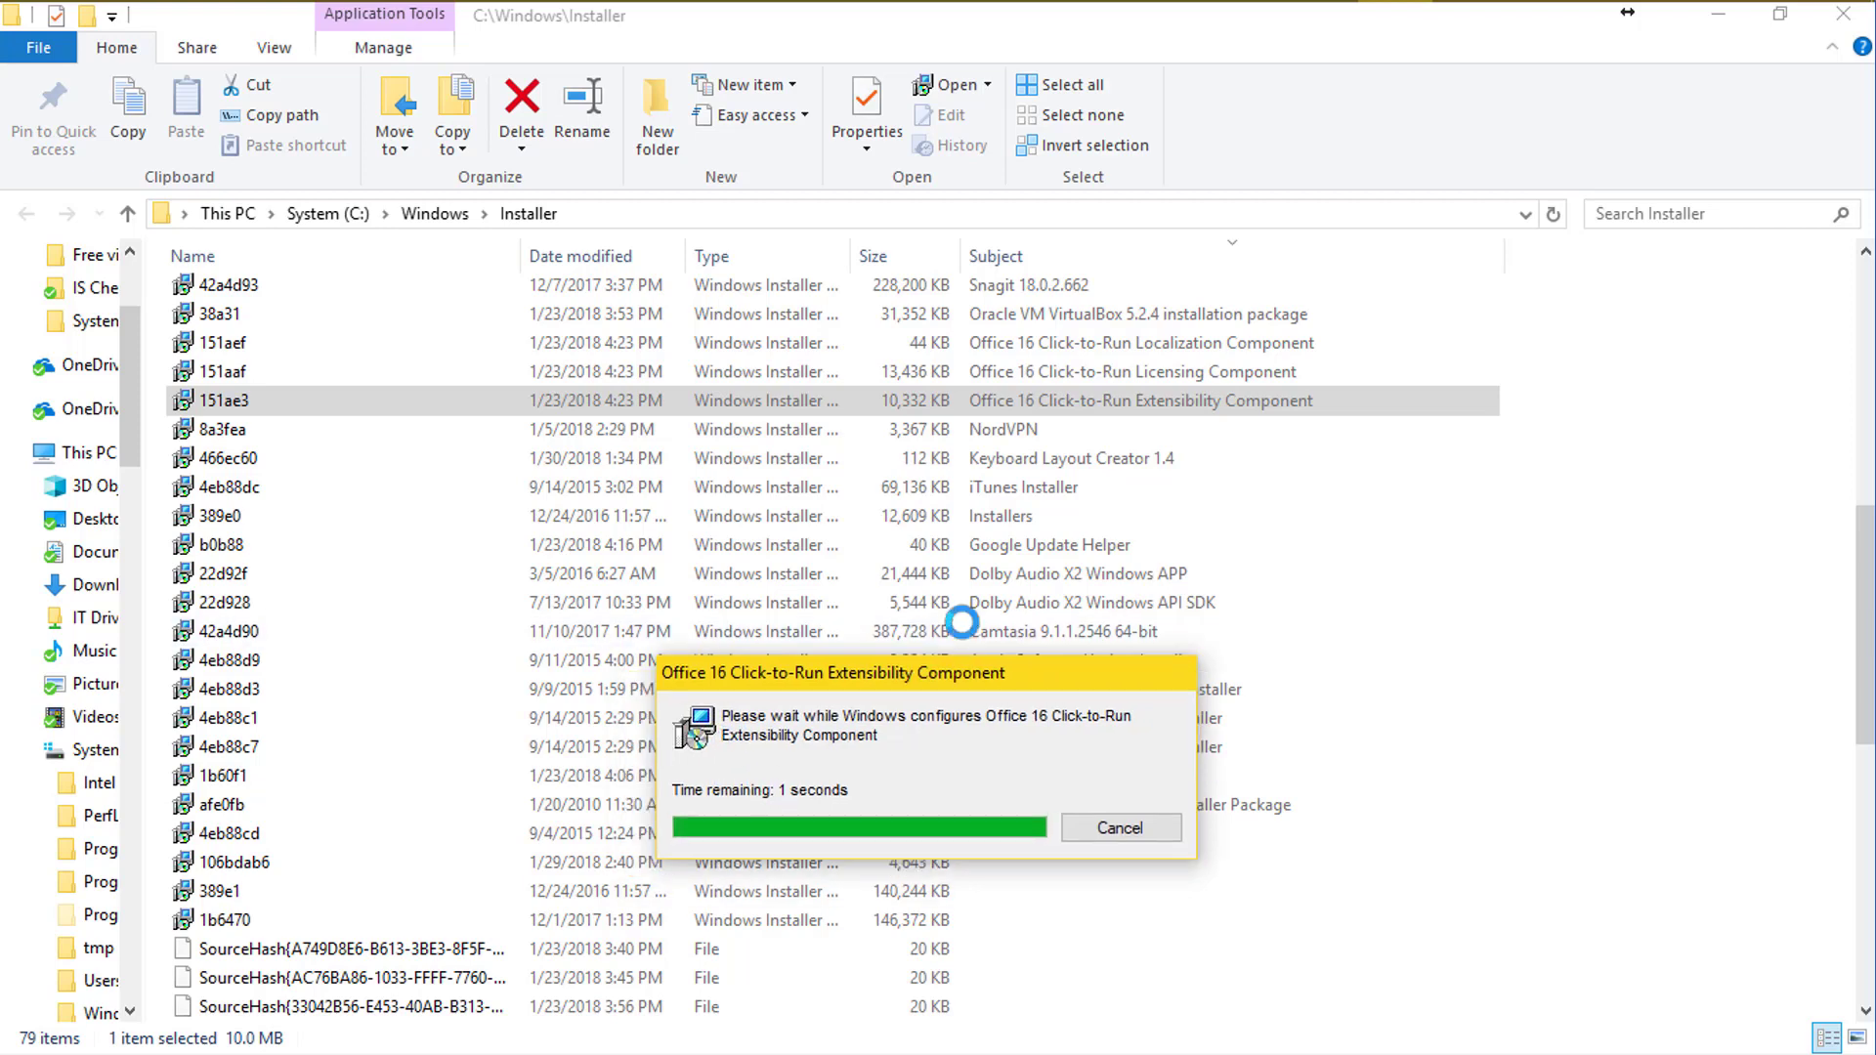
{"action": "left_click_drag", "start_coordinate": [953, 684], "coordinate": [938, 541]}
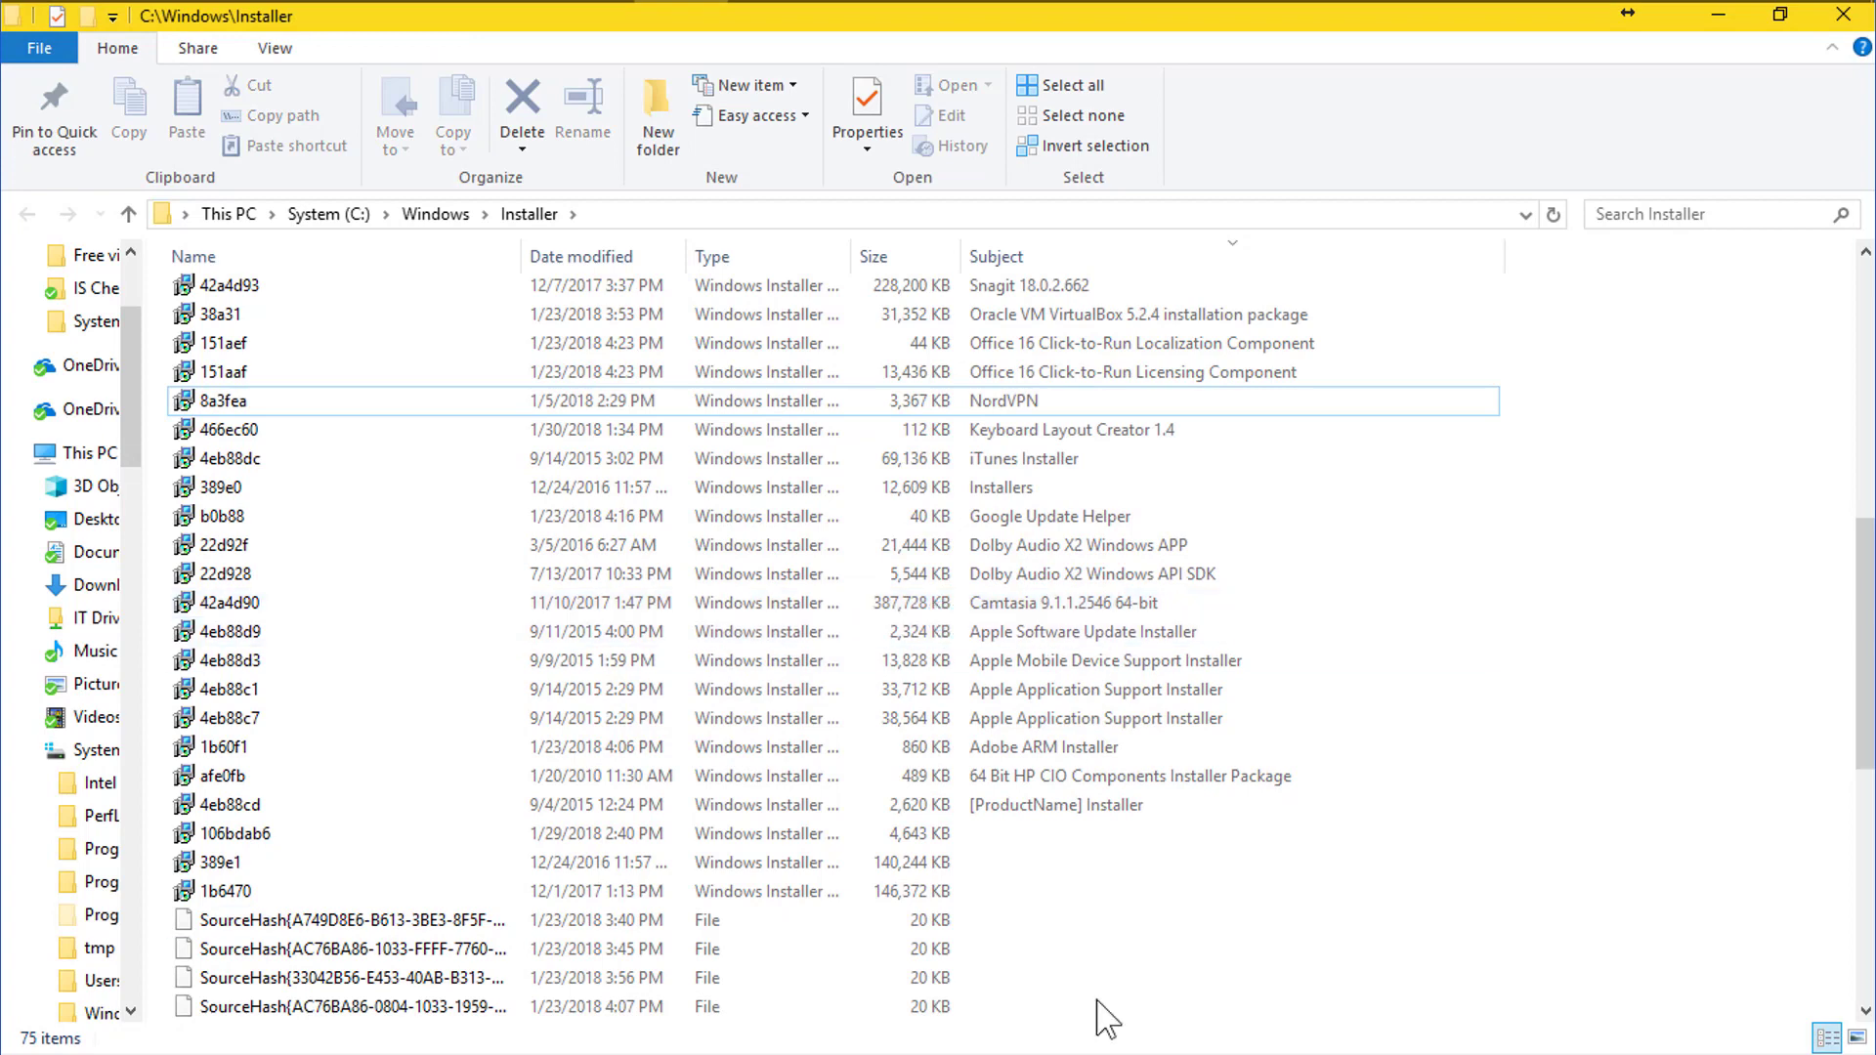
{"action": "scroll", "coordinate": [1231, 433], "scroll_direction": "up", "scroll_amount": 3}
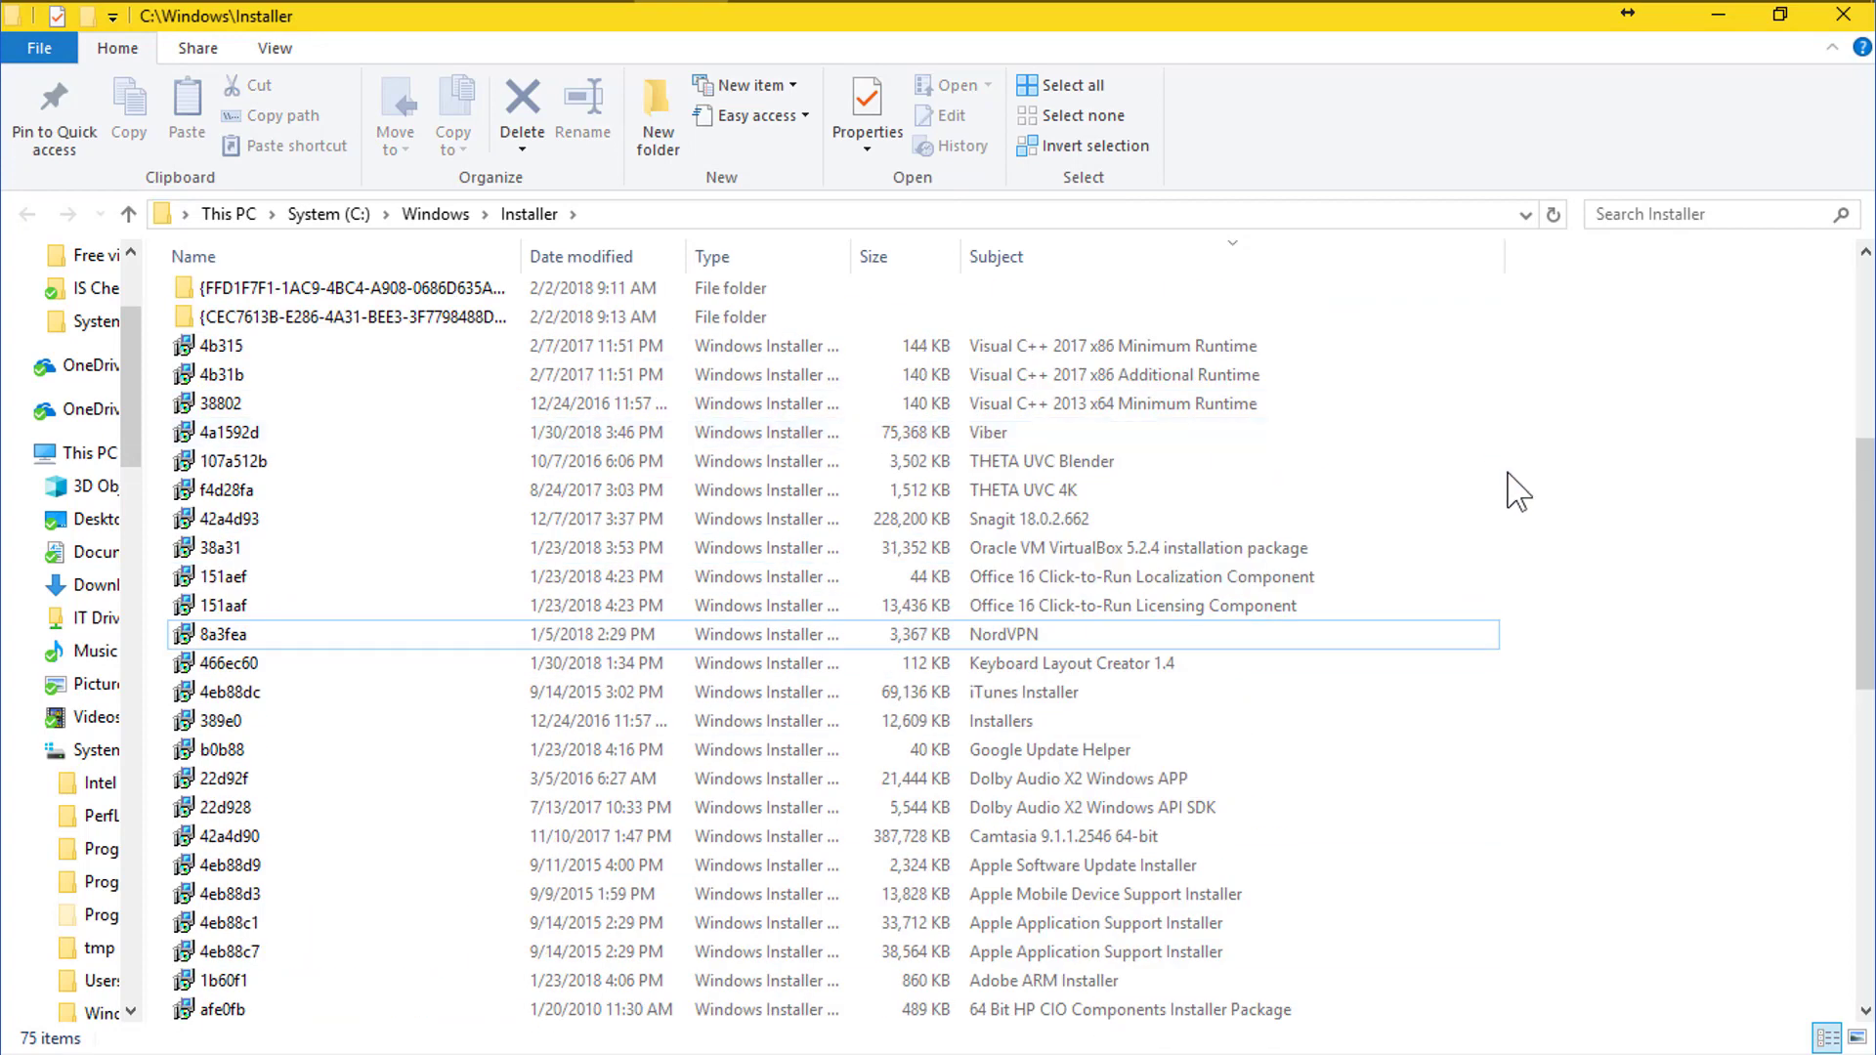